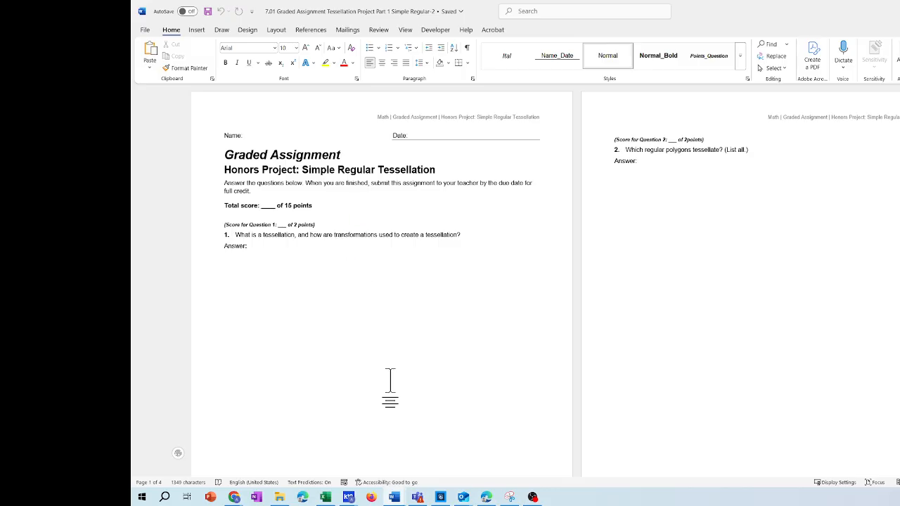
Switch to Chrome and look through the Wolfram MathWorld Tessellation article, including its regular, semiregular and demiregular tiling examples
click(234, 496)
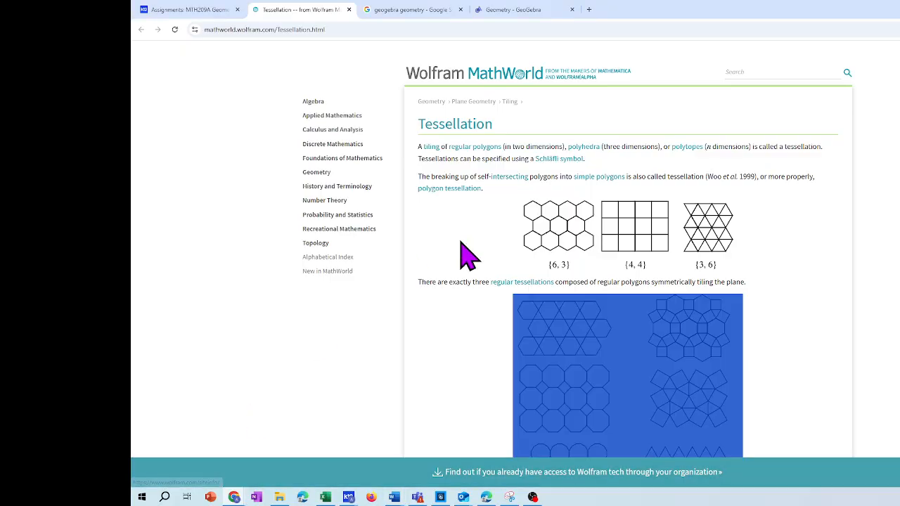
click(420, 397)
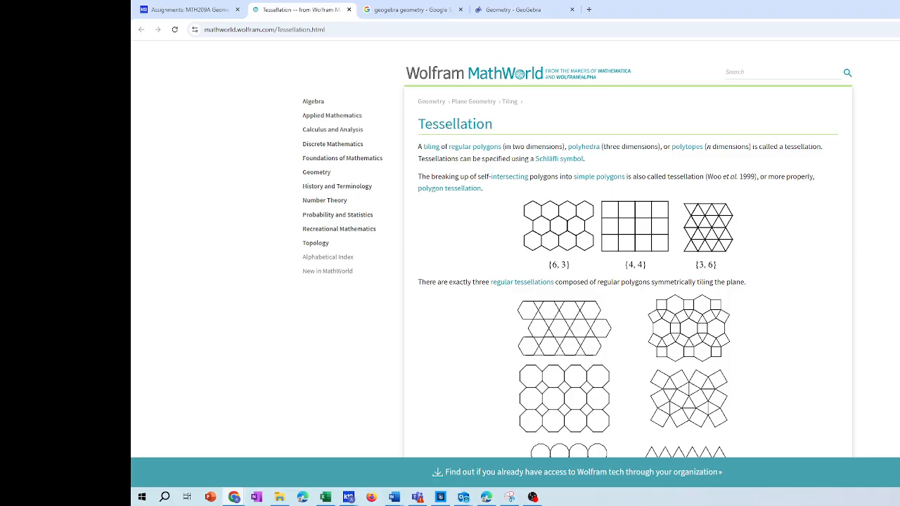
scroll(628, 281, down, 5)
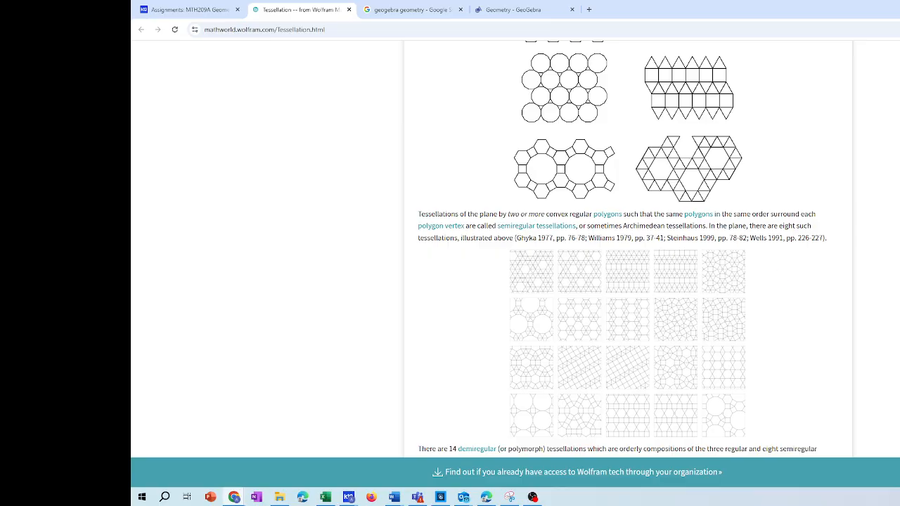
scroll(628, 249, down, 3)
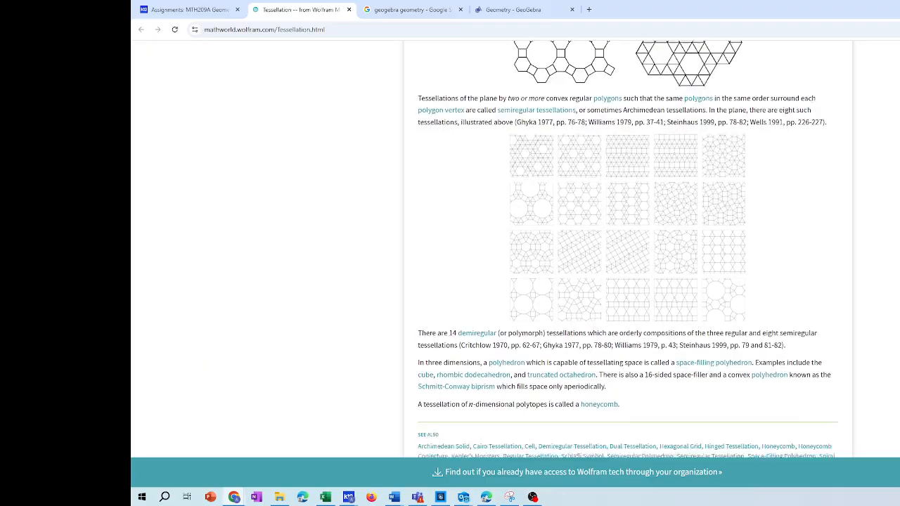
scroll(628, 249, down, 2)
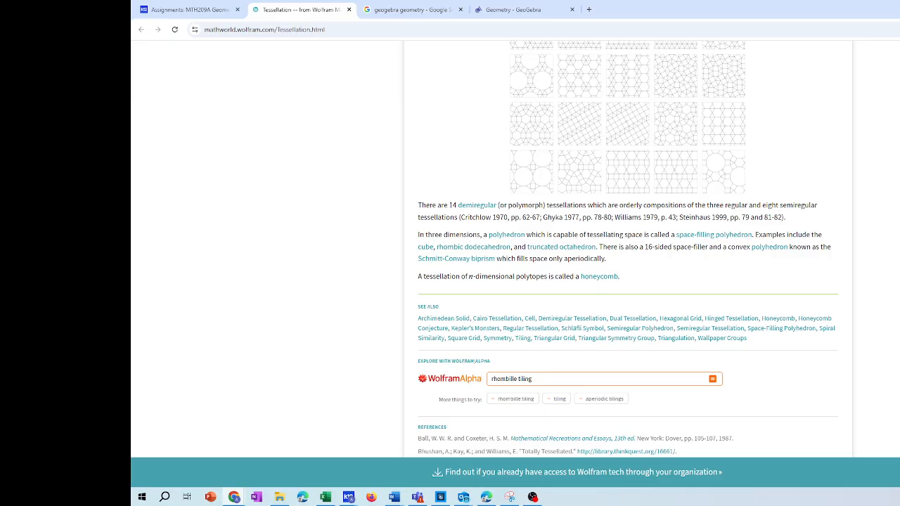
scroll(628, 249, up, 13)
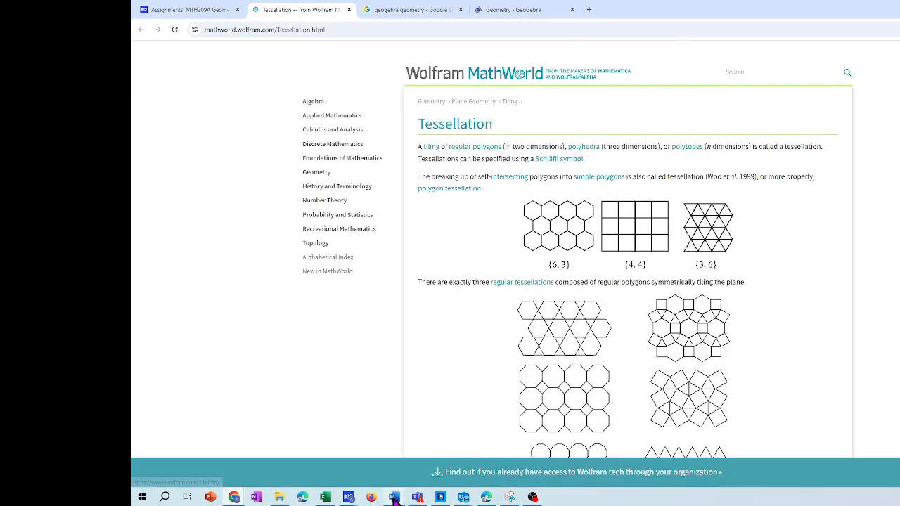
Switch to the 7.01 Simple Regular Tessellation assignment in Word and read questions 1 and 2
mouse_move(396, 498)
click(534, 484)
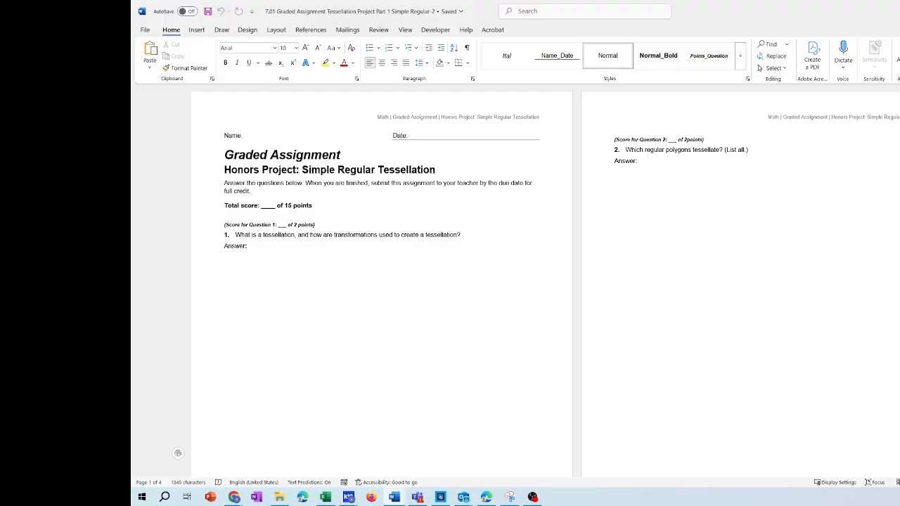
scroll(515, 281, up, 4)
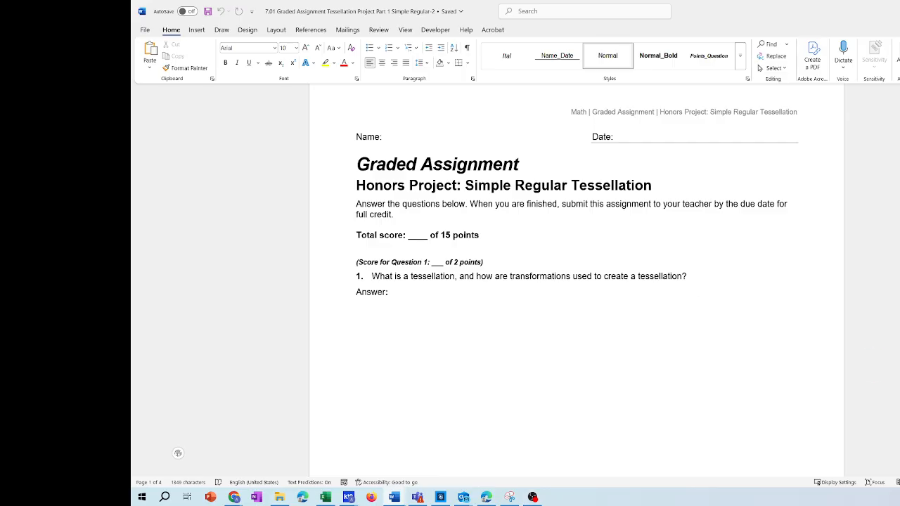
scroll(178, 453, down, 4)
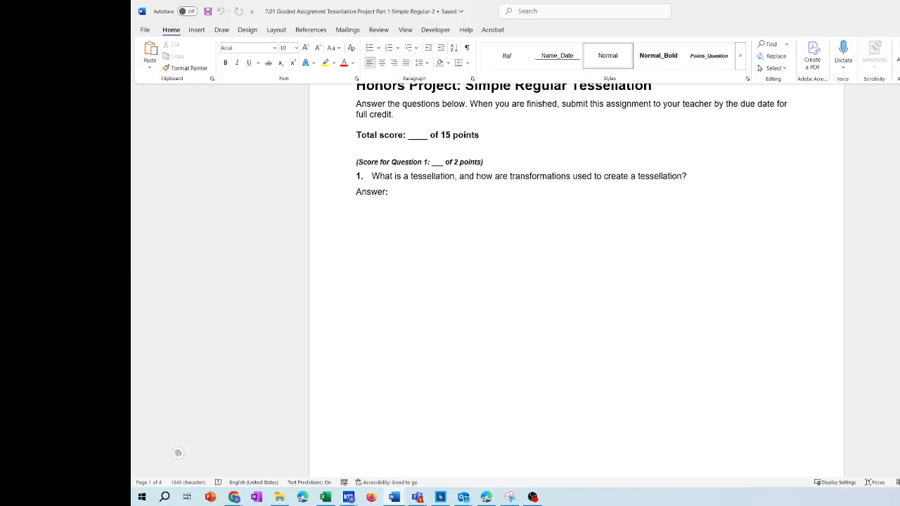
scroll(178, 453, down, 5)
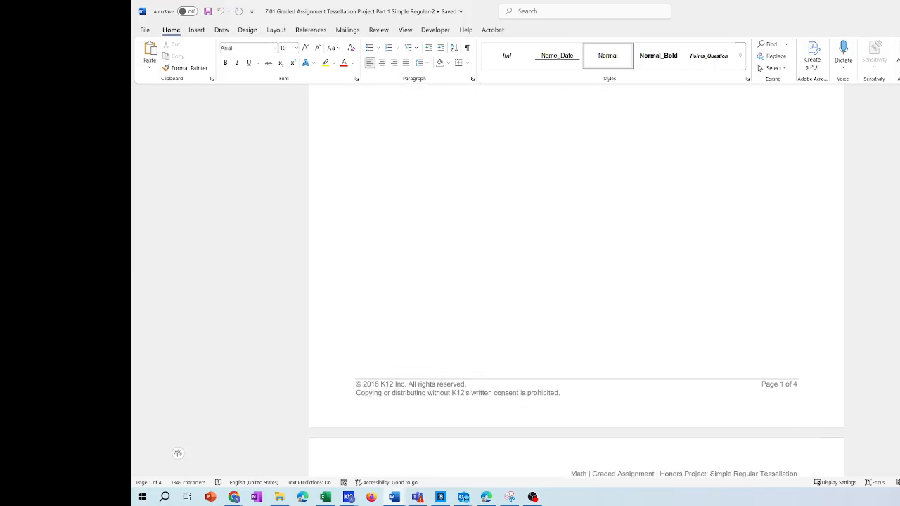
scroll(178, 454, down, 6)
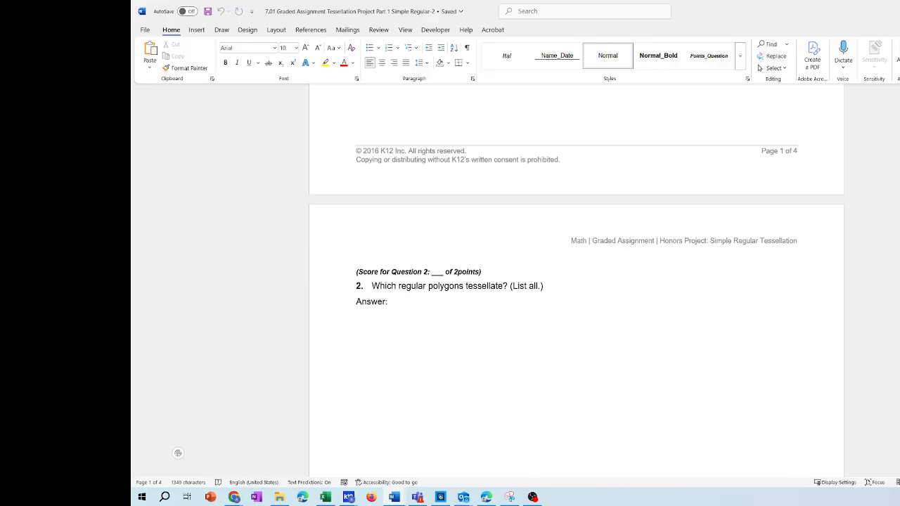
scroll(178, 453, down, 2)
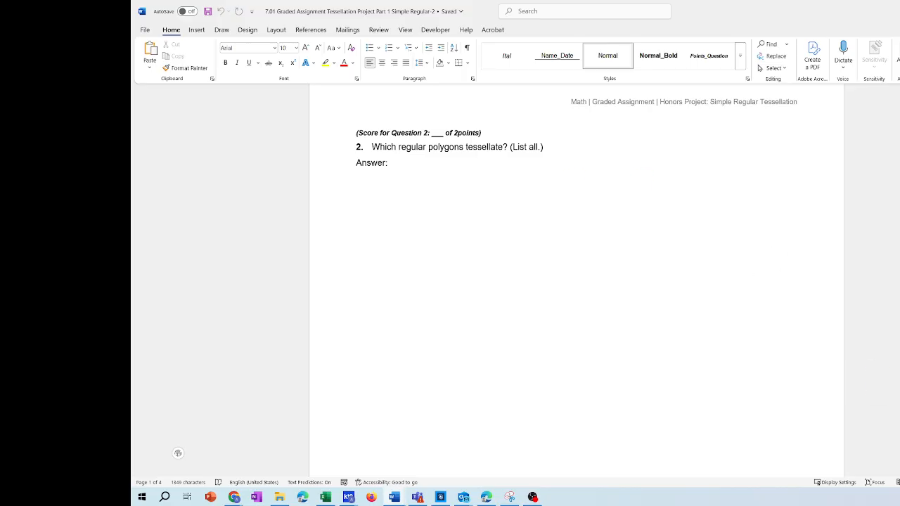
Read questions 3 and 4 of the regular tessellation assignment, on interior angles and creating a regular tessellation
scroll(577, 281, down, 3)
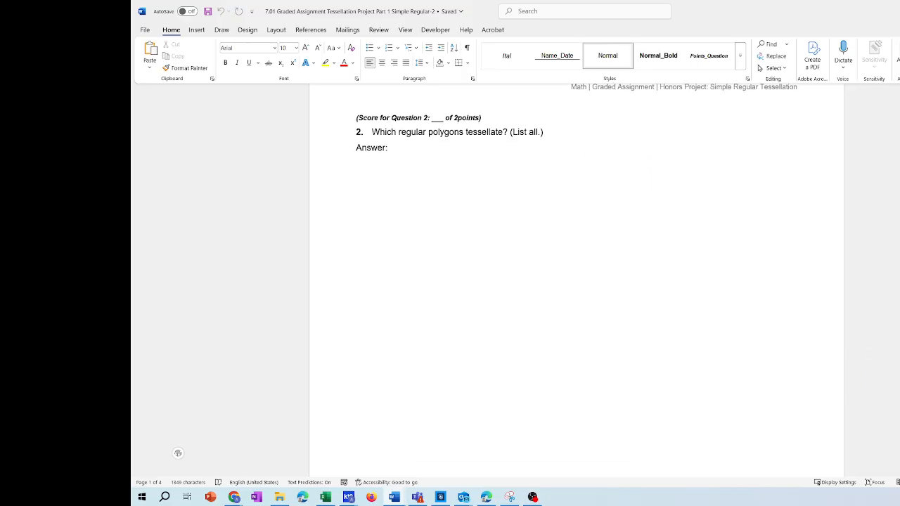
scroll(576, 281, down, 10)
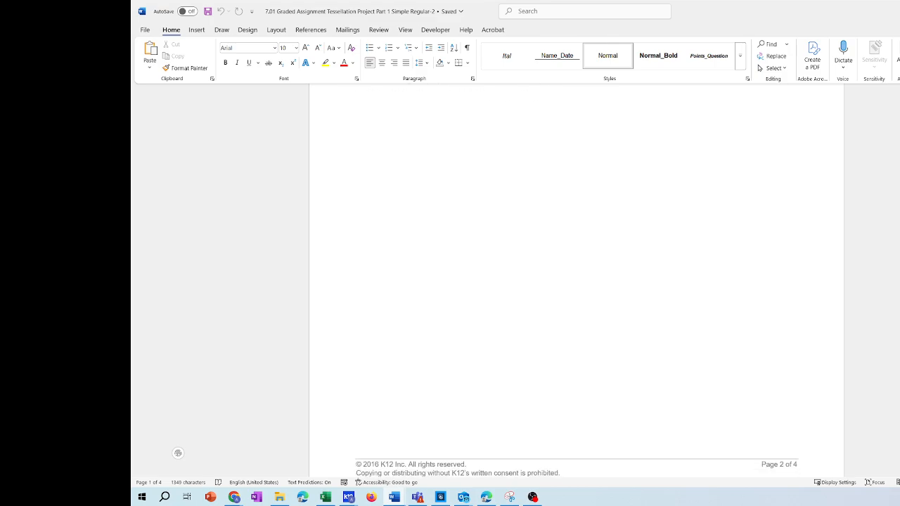
scroll(576, 282, down, 10)
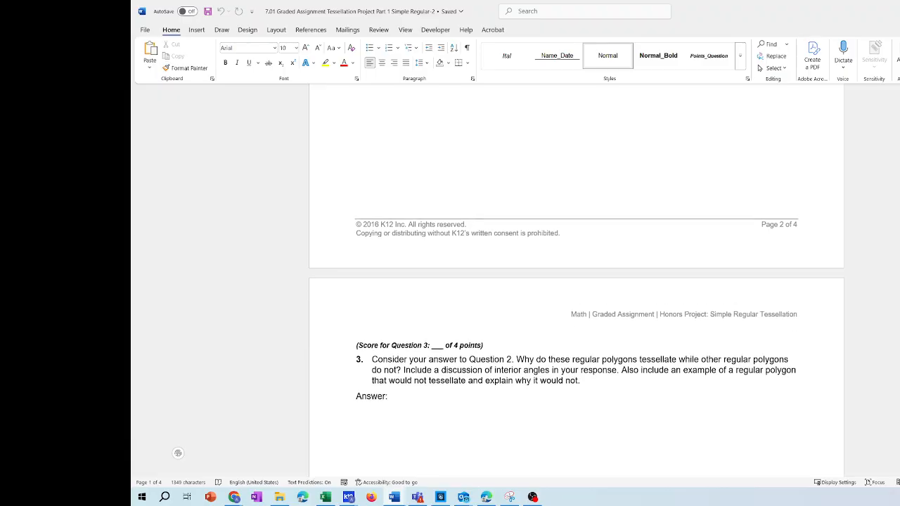
scroll(576, 281, down, 2)
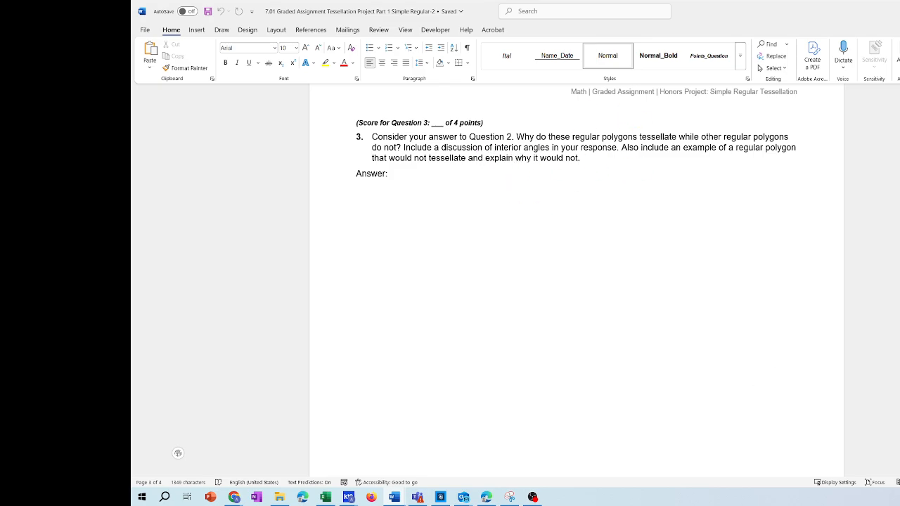
scroll(576, 141, down, 3)
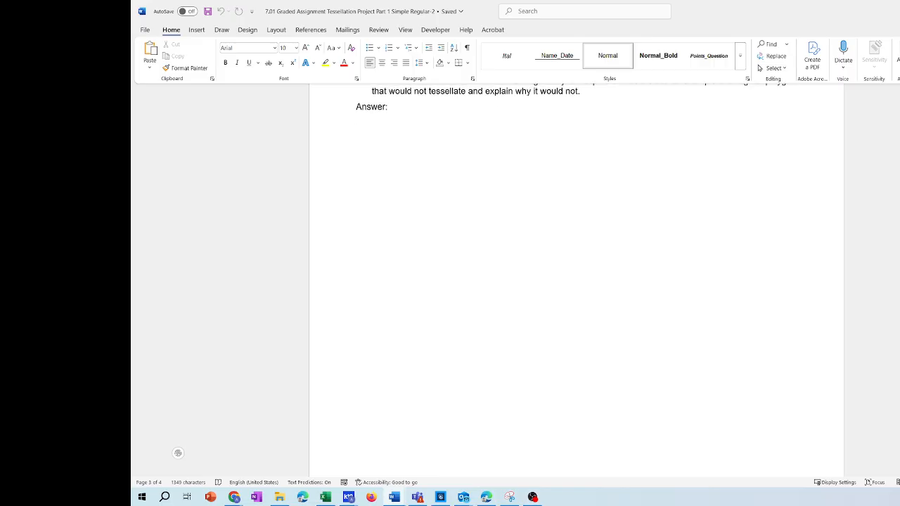
scroll(576, 281, down, 5)
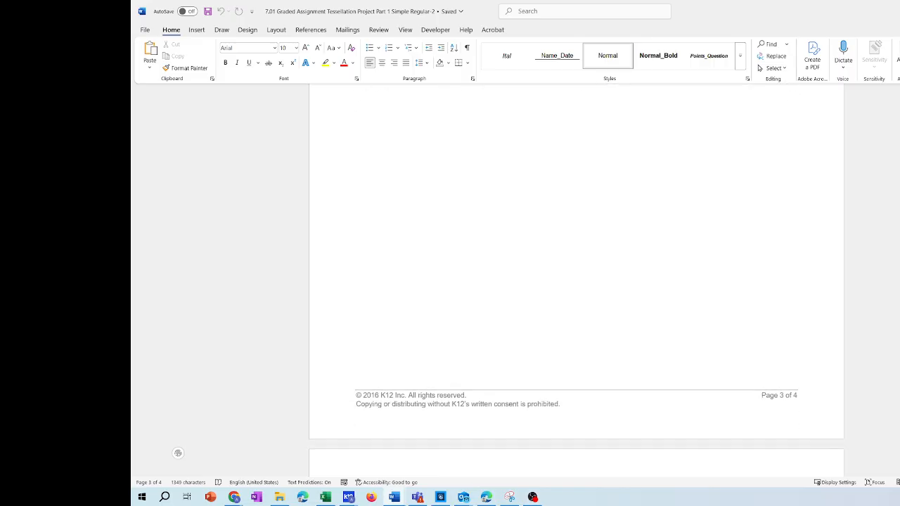
scroll(577, 281, down, 3)
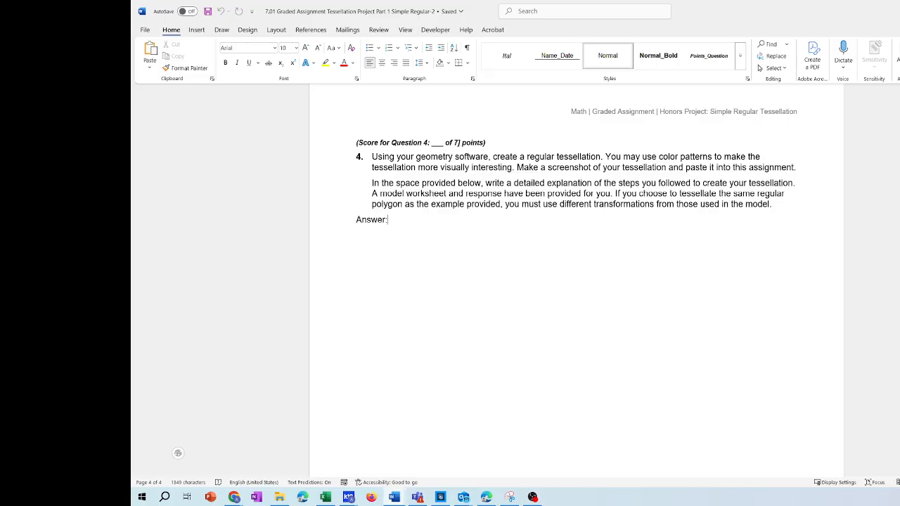
scroll(178, 452, down, 5)
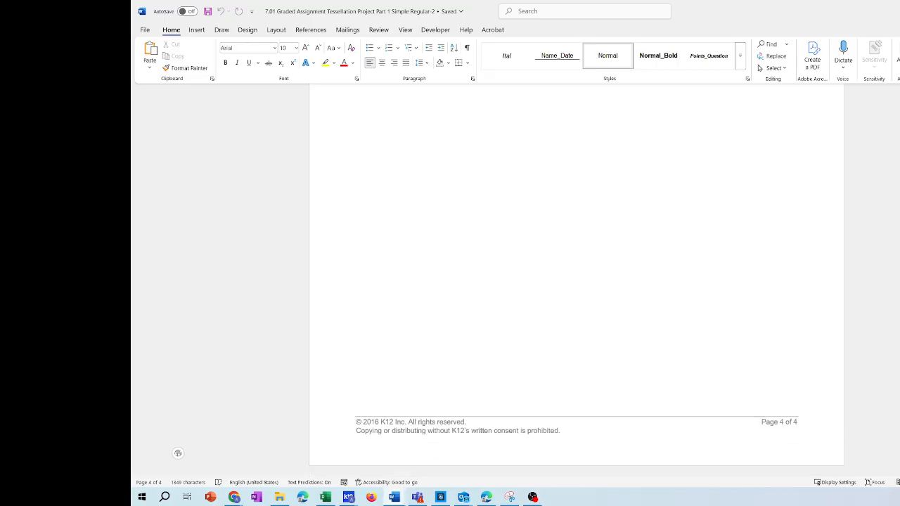
scroll(864, 176, up, 15)
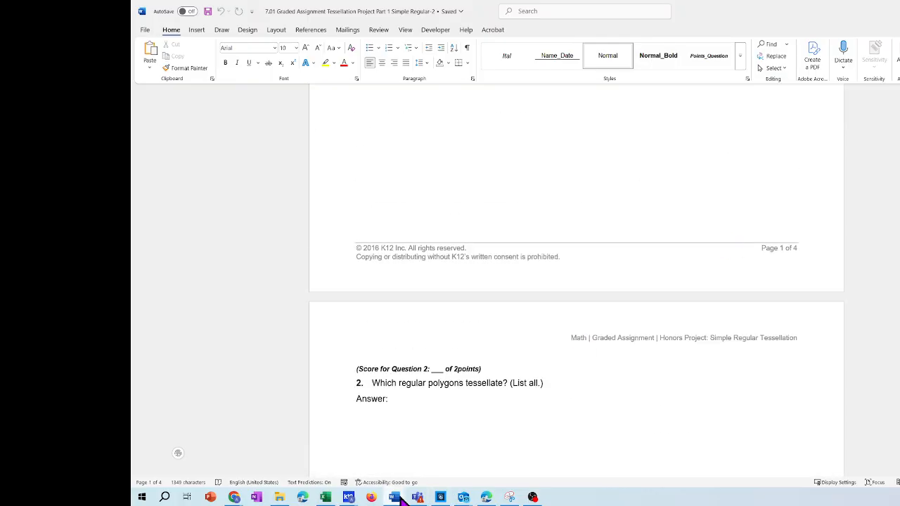
Bring up the 7.02 Simple Nonregular Tessellation assignment, maximize its window and read the question
mouse_move(399, 498)
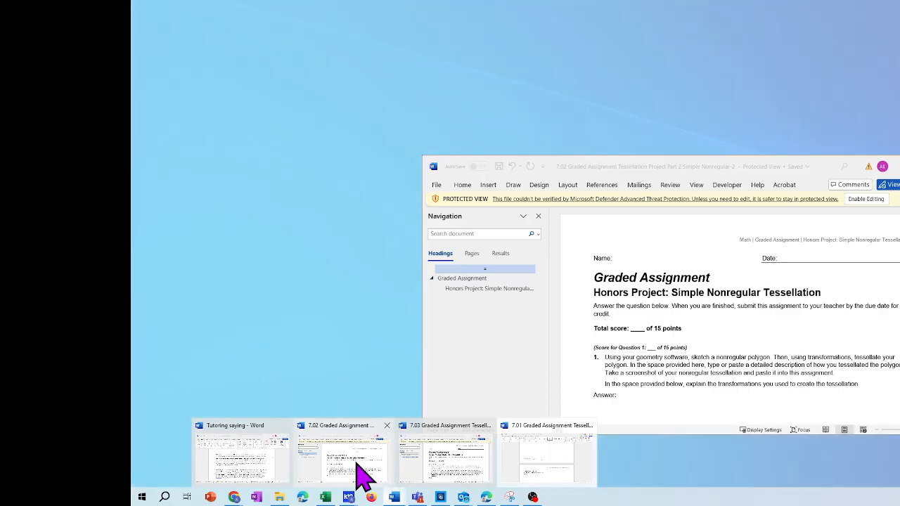
click(361, 472)
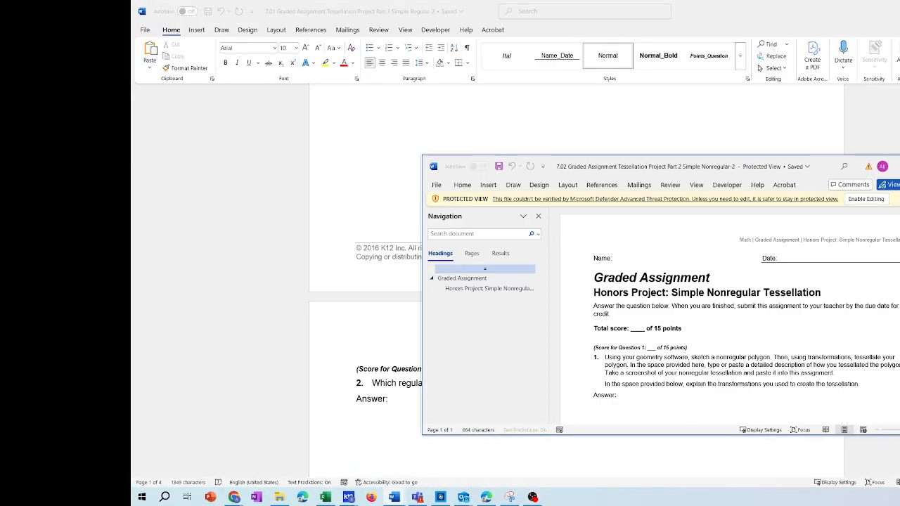
key(super+Up)
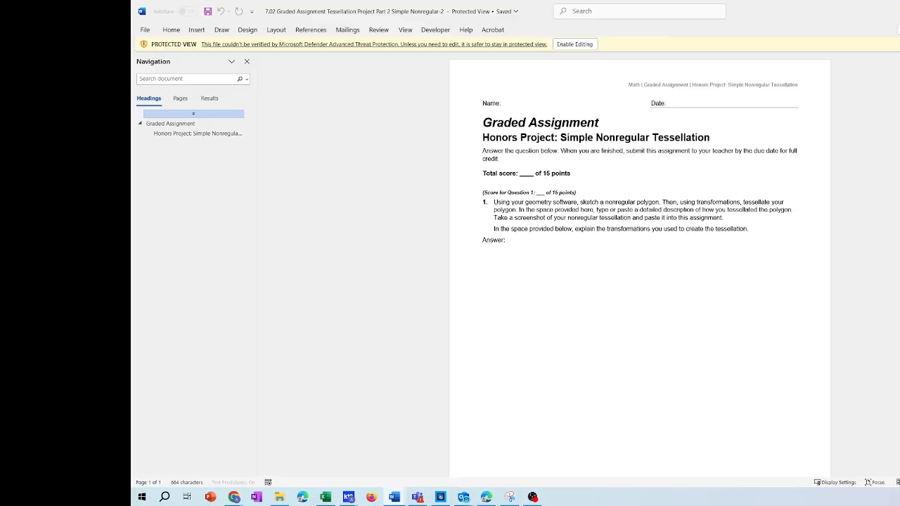
scroll(640, 260, down, 3)
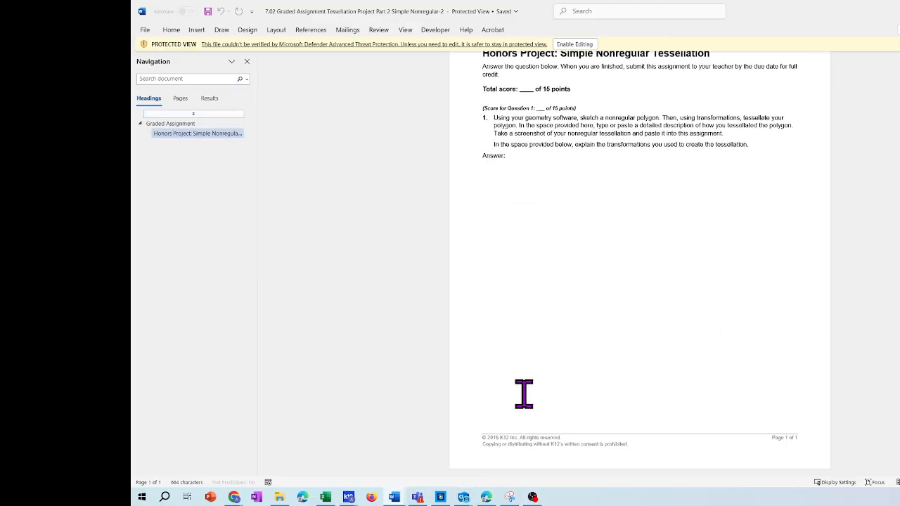
Bring up the 7.03 Escher-Like Tessellation assignment, maximize its window and select the paragraph about researching M.C. Escher's techniques
mouse_move(398, 500)
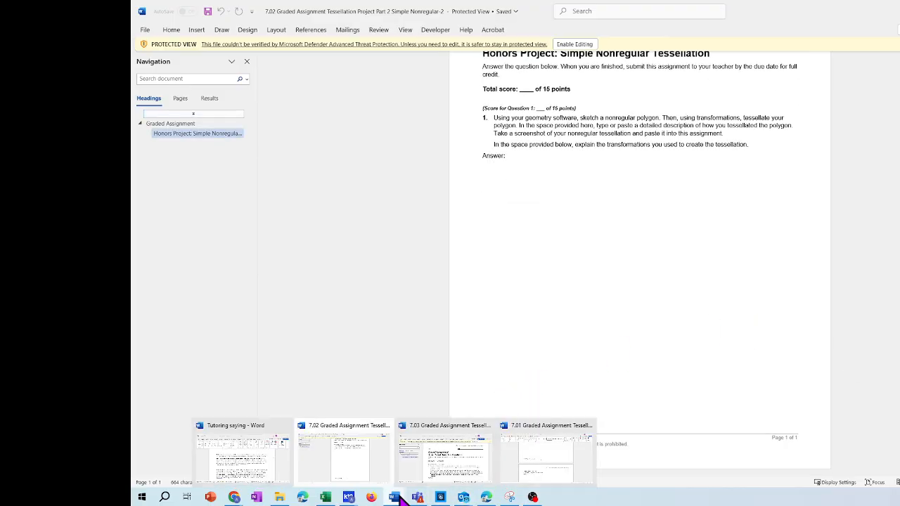
click(427, 470)
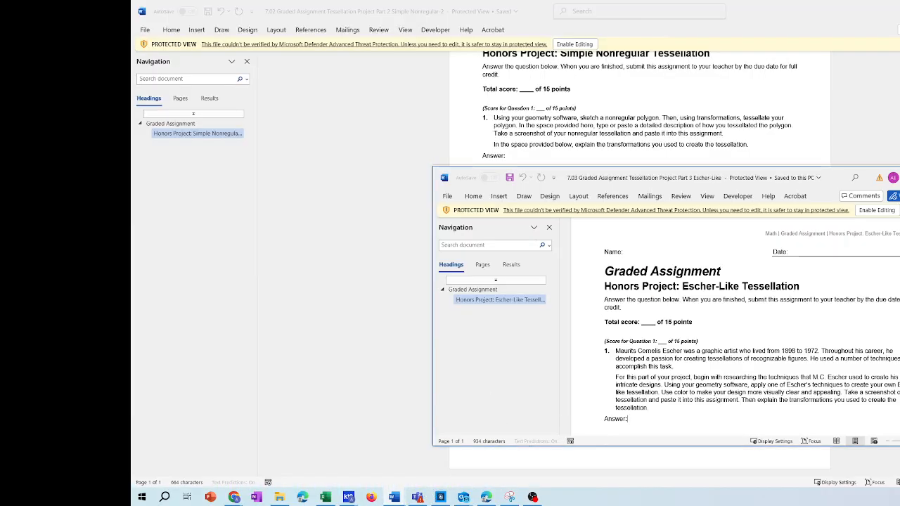
key(super+Up)
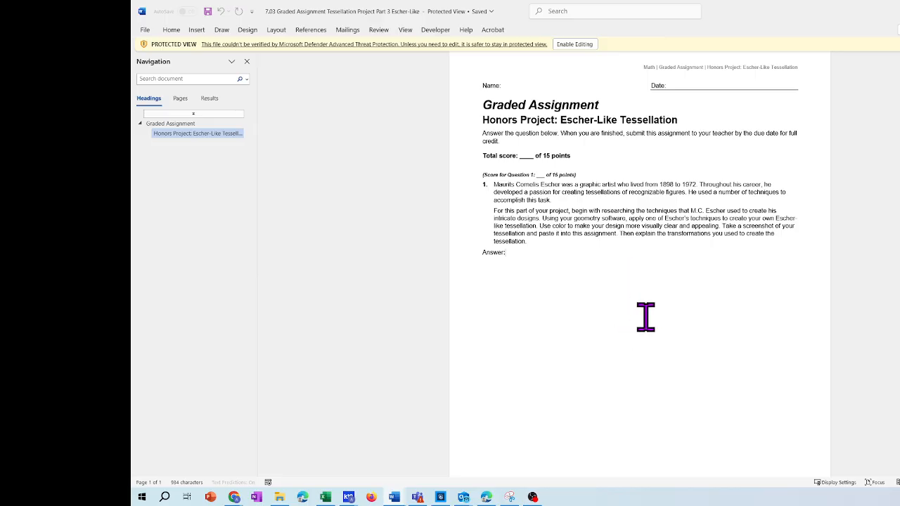
click(641, 233)
triple_click(689, 227)
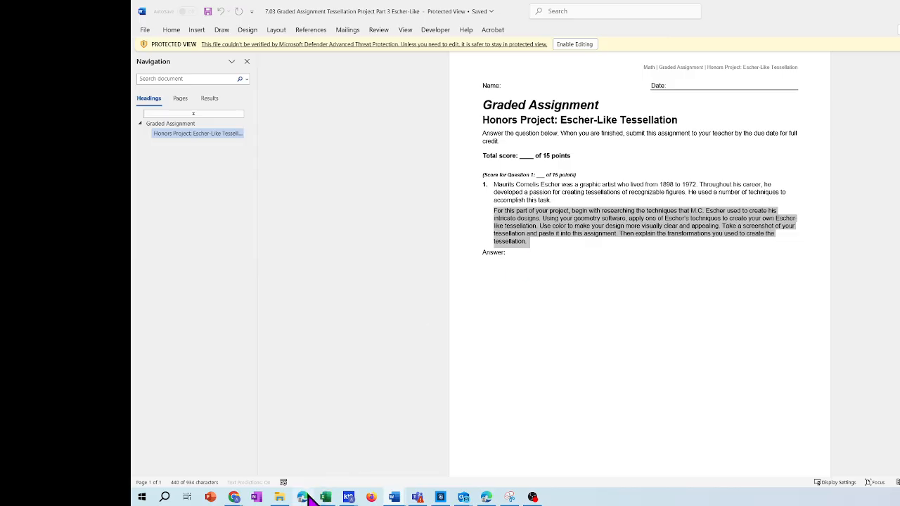
Switch to the blank GeoGebra Geometry page in Chrome and expand the tool list beyond the basic tools
click(279, 497)
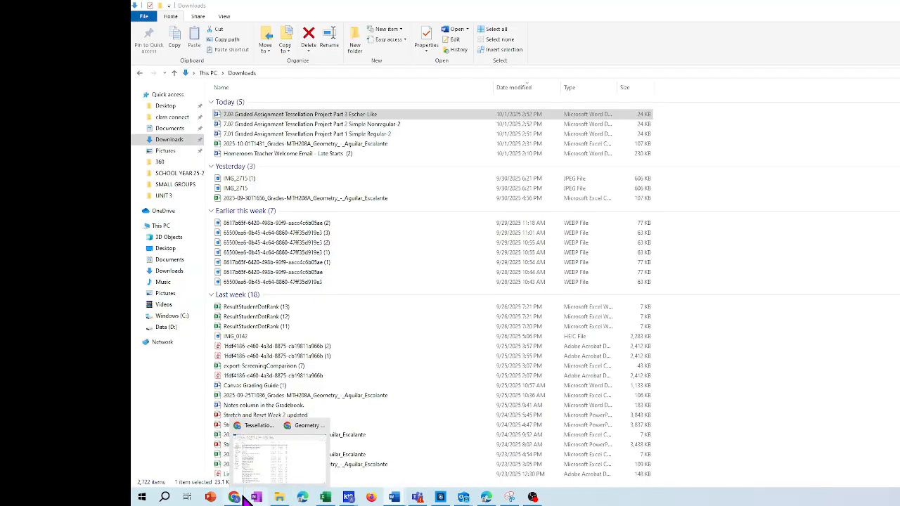
mouse_move(234, 497)
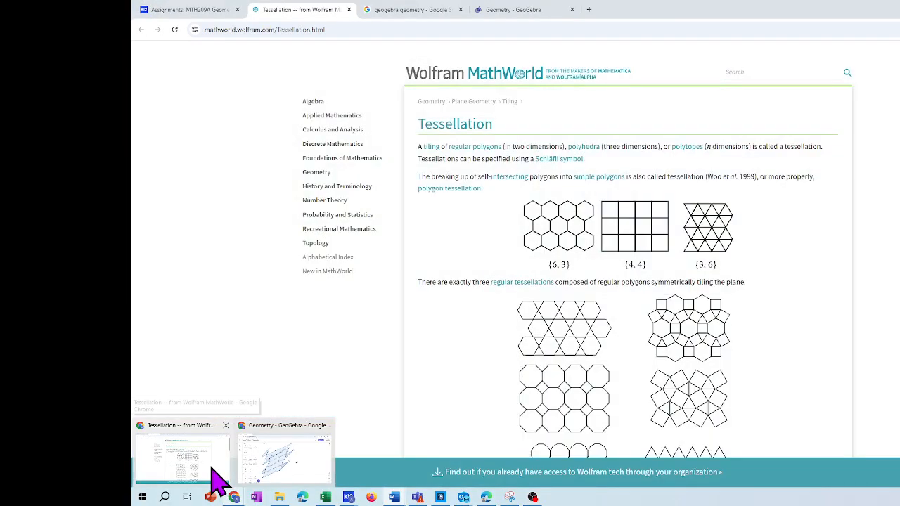
click(225, 469)
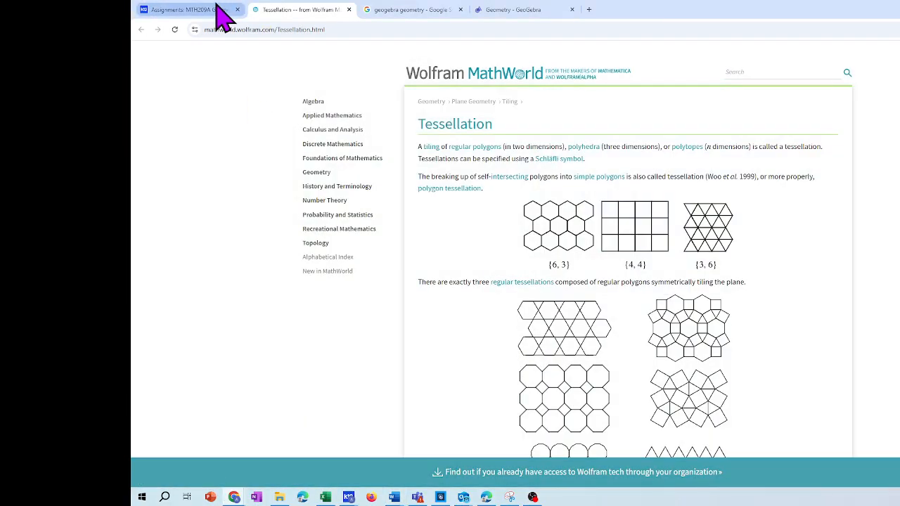
mouse_move(217, 7)
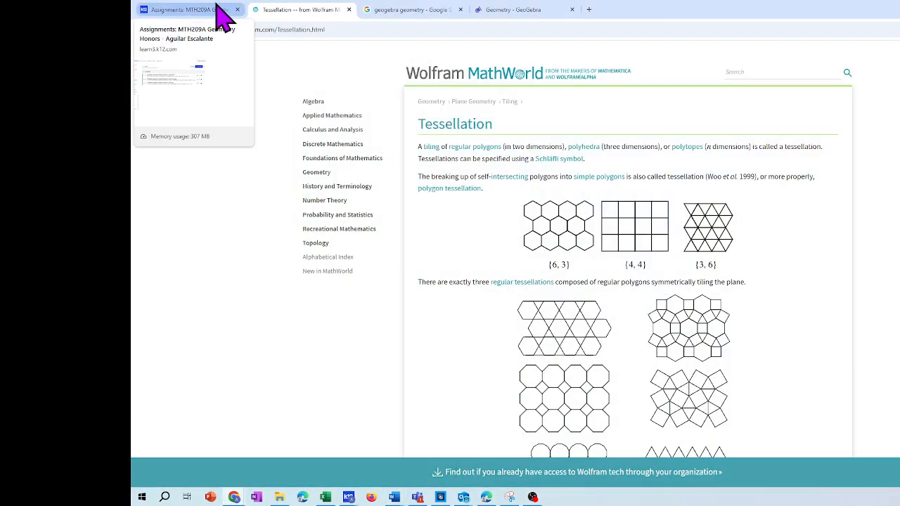
click(509, 9)
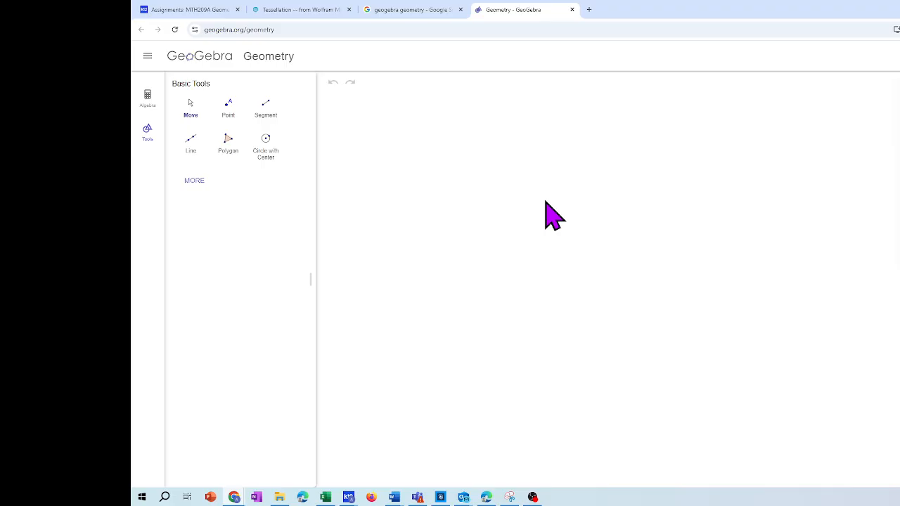
click(194, 181)
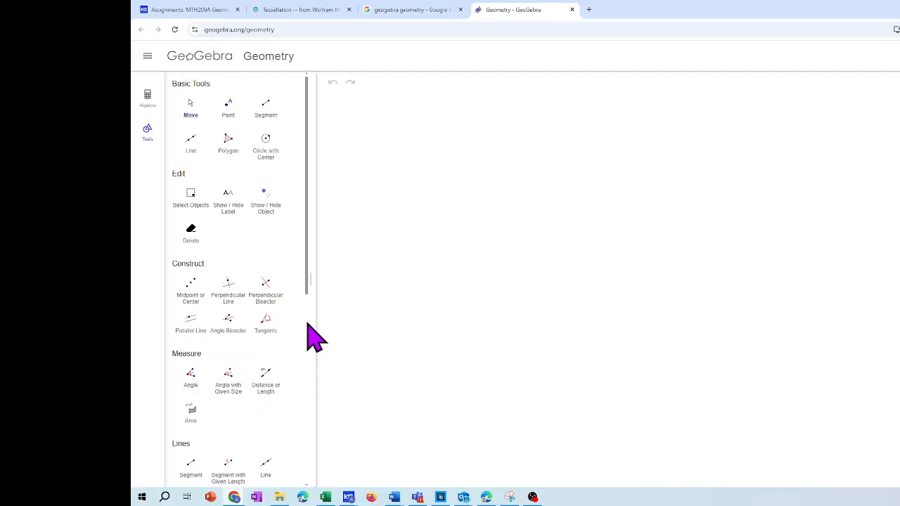
Create a regular polygon with 4 vertices from two new points on a horizontal base in the blank drawing area
scroll(307, 327, down, 5)
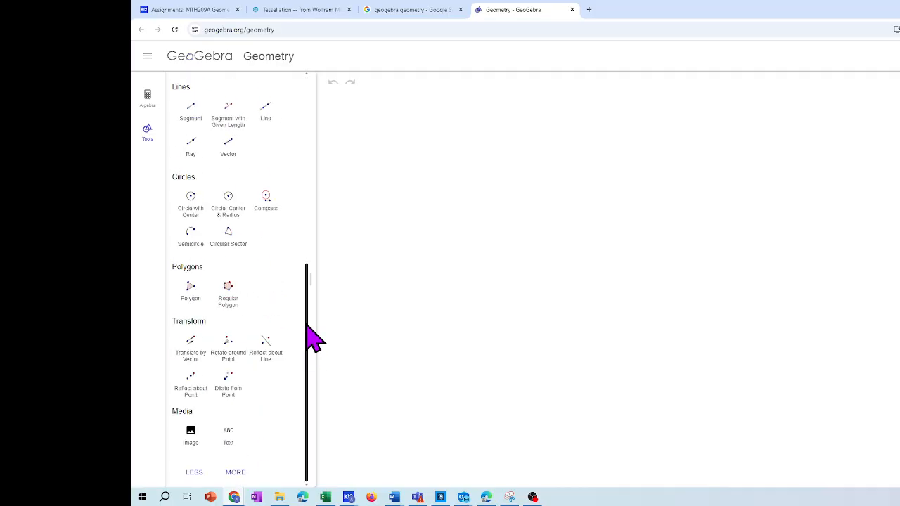
click(227, 297)
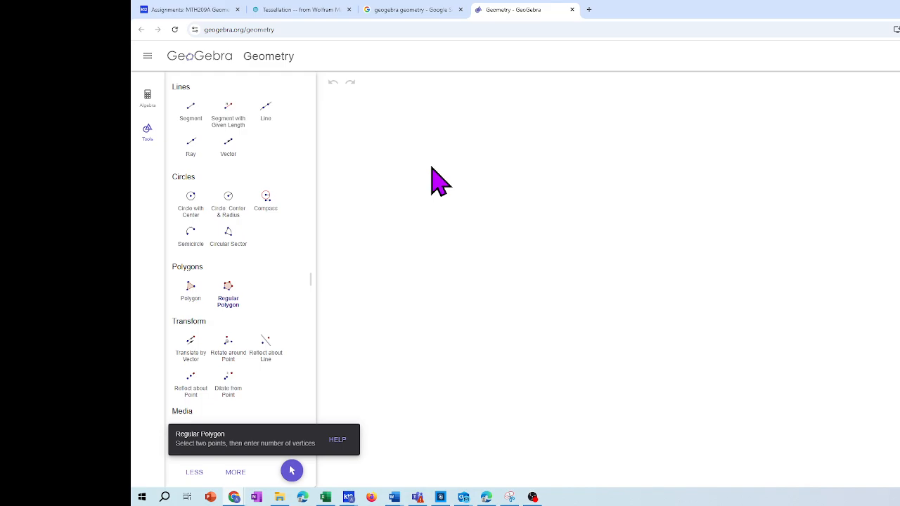
click(397, 156)
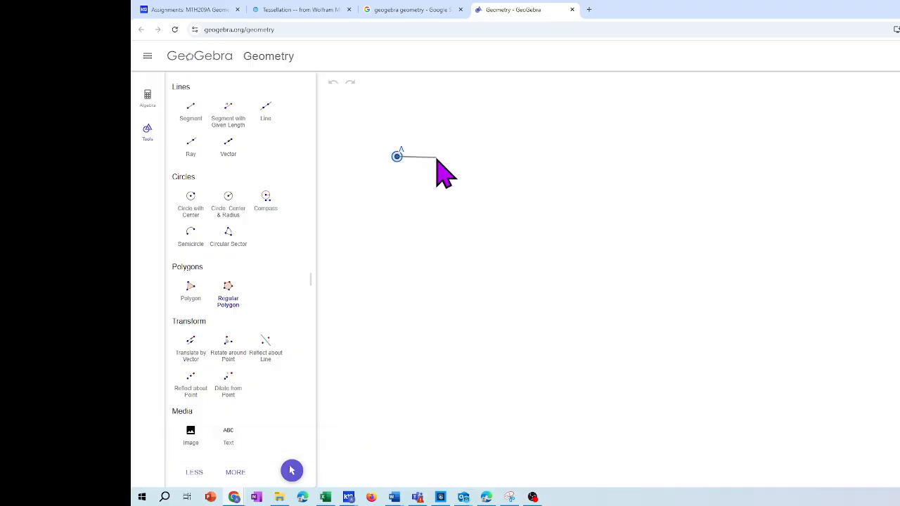
click(437, 157)
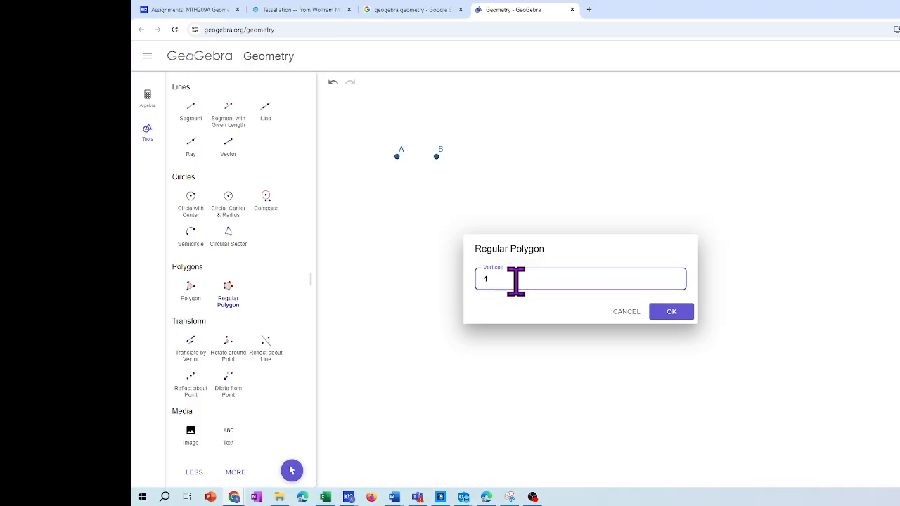
key(Return)
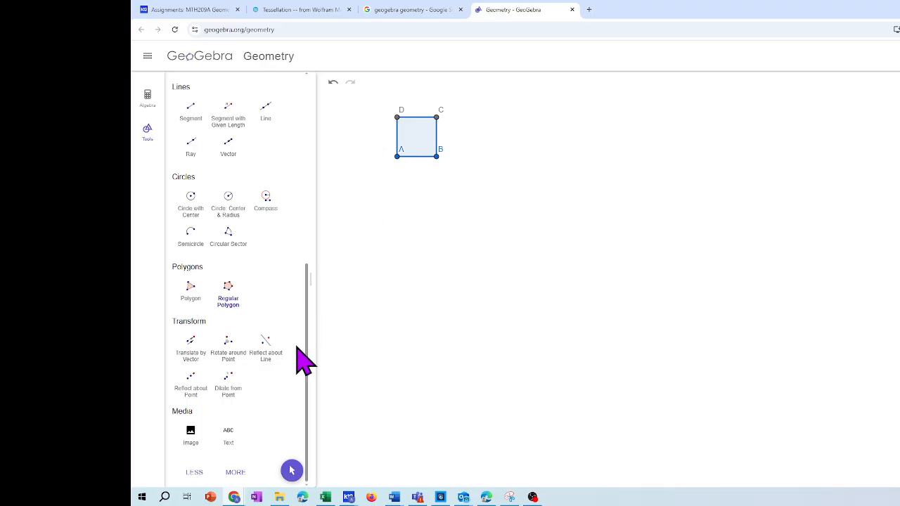
Show the full set of tools and translate square ABCD by the vector from A to B
click(236, 472)
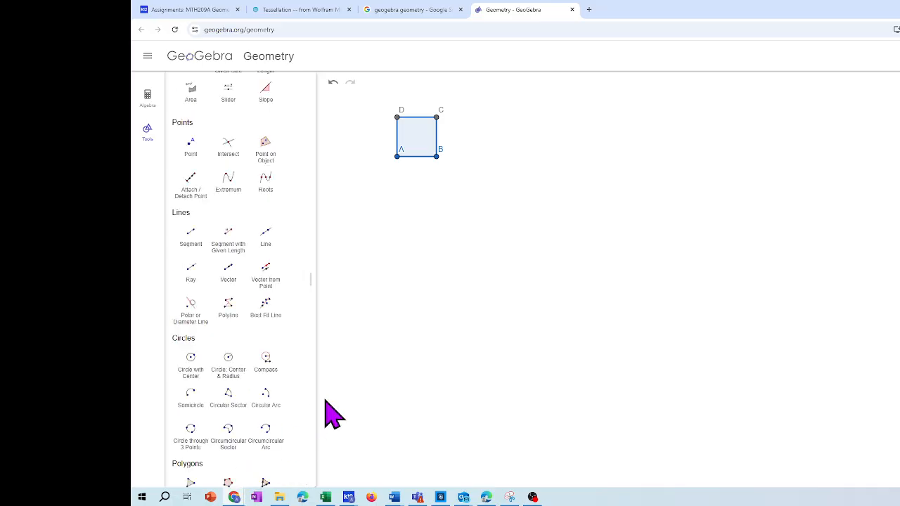
click(307, 354)
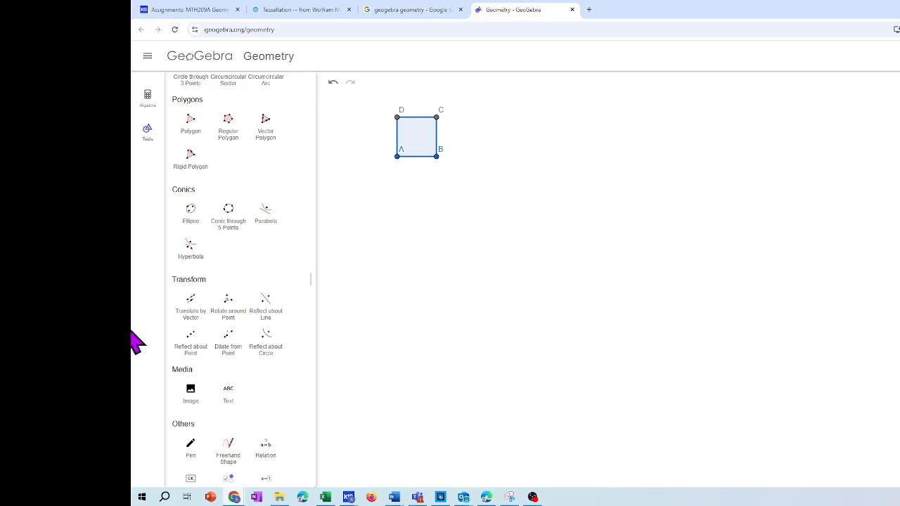
click(191, 309)
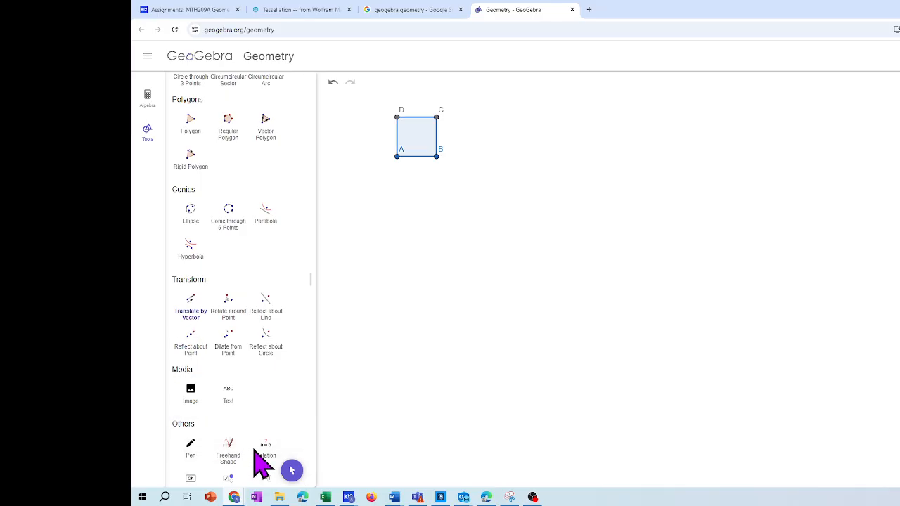
click(417, 128)
click(397, 156)
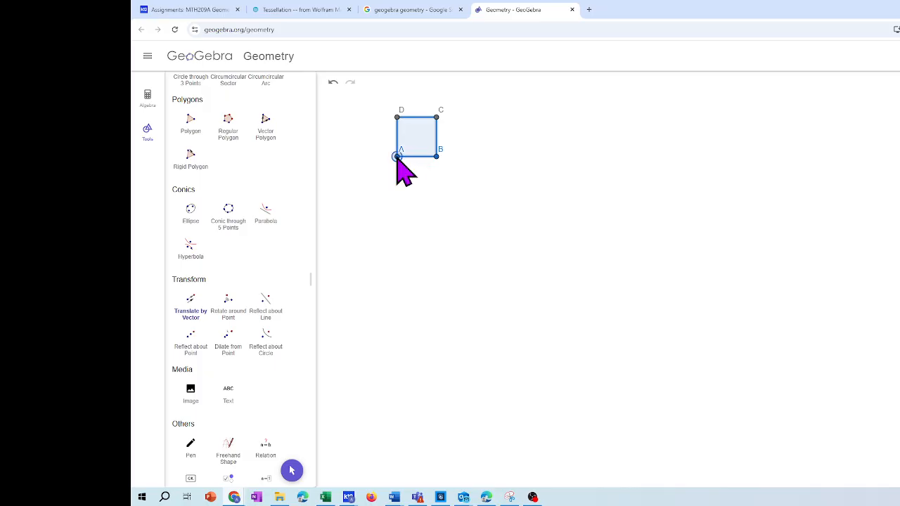
click(437, 157)
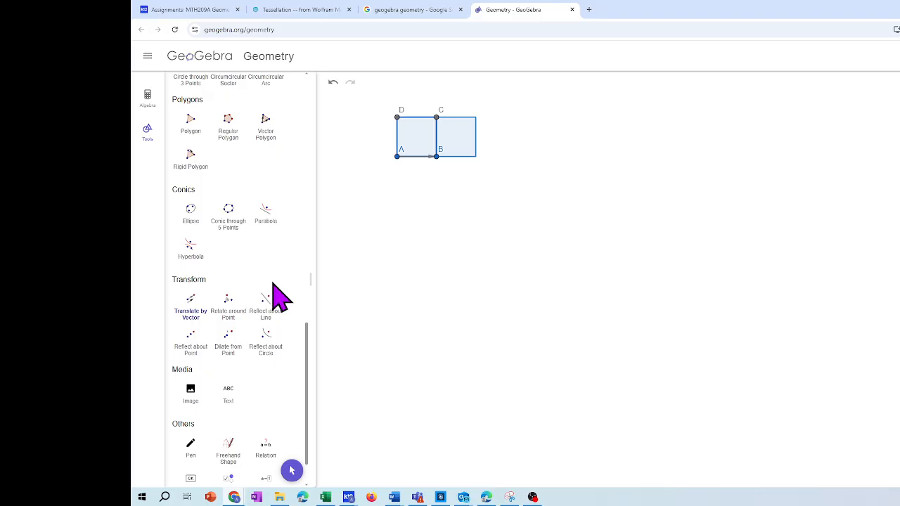
Translate square ABCD by the vector from D to A, and translate that lower copy by the vector from A to B
click(200, 318)
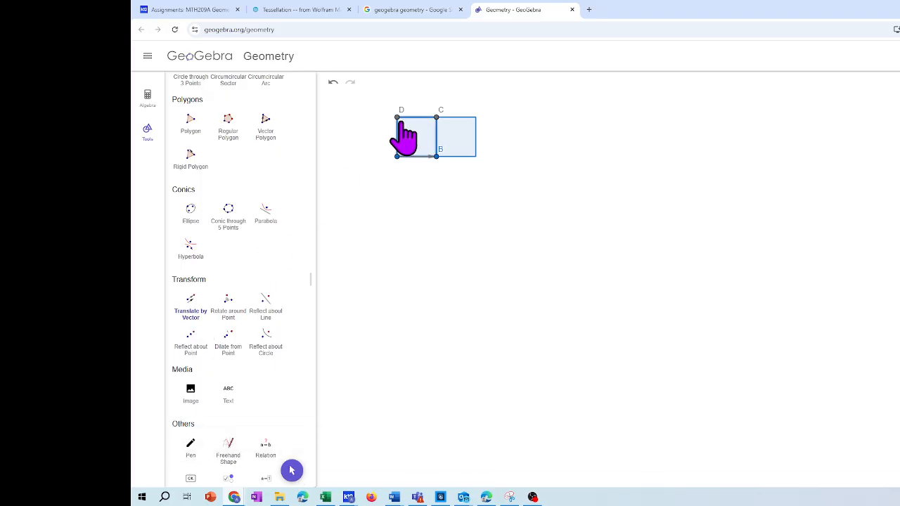
click(397, 118)
click(398, 158)
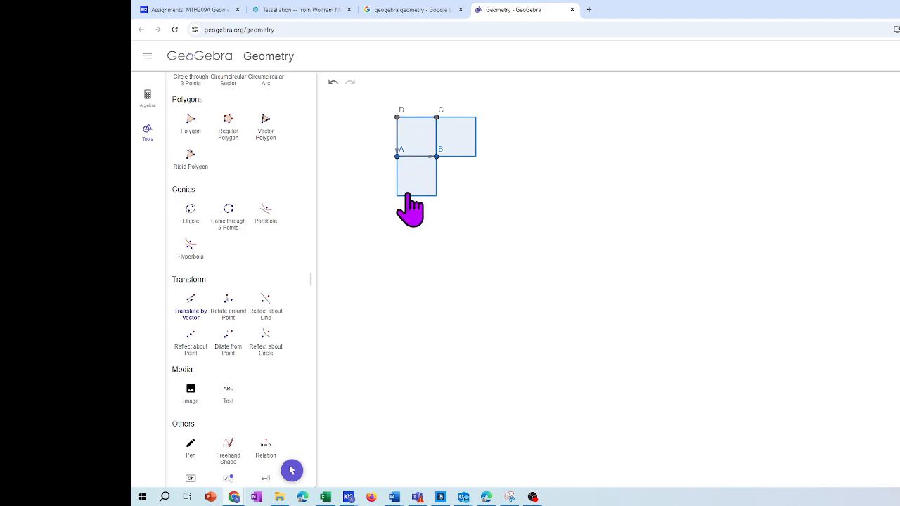
click(198, 316)
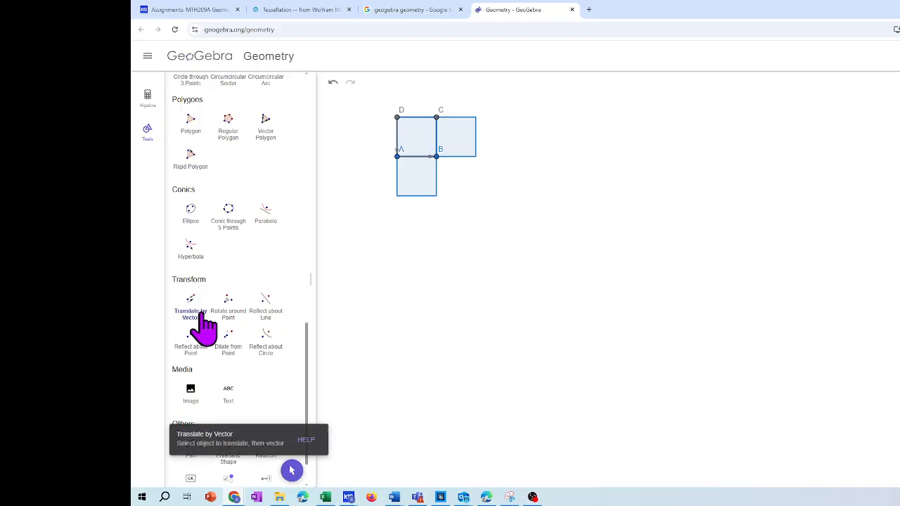
click(419, 185)
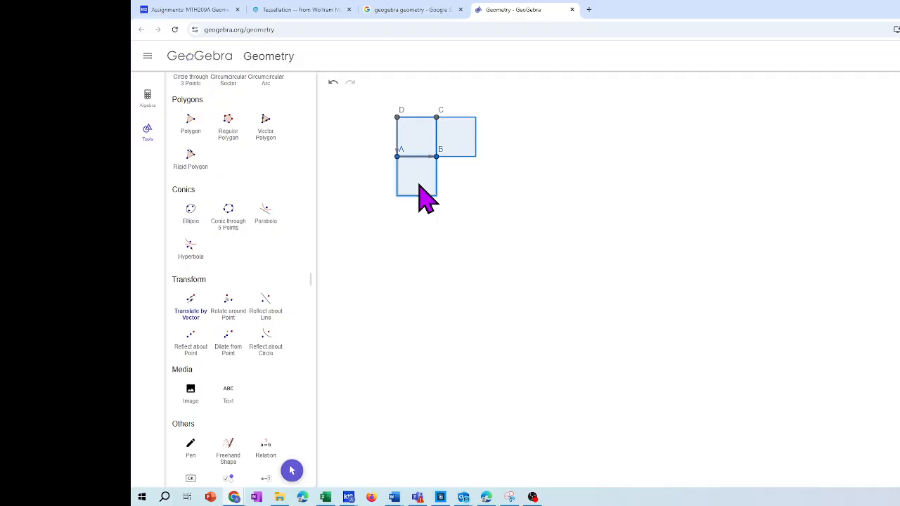
click(396, 157)
click(437, 157)
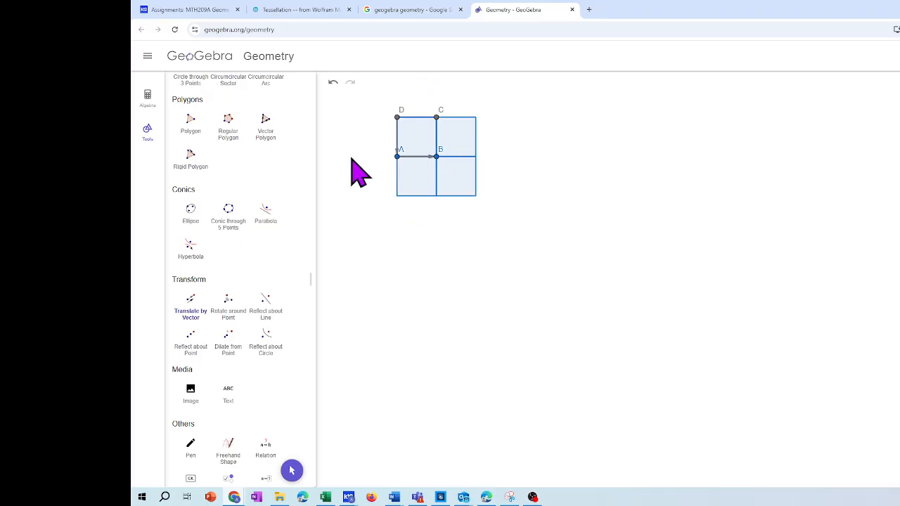
Translate square ABCD by the vector from B to A to add a copy on the other side
click(190, 302)
click(425, 146)
click(437, 156)
click(398, 157)
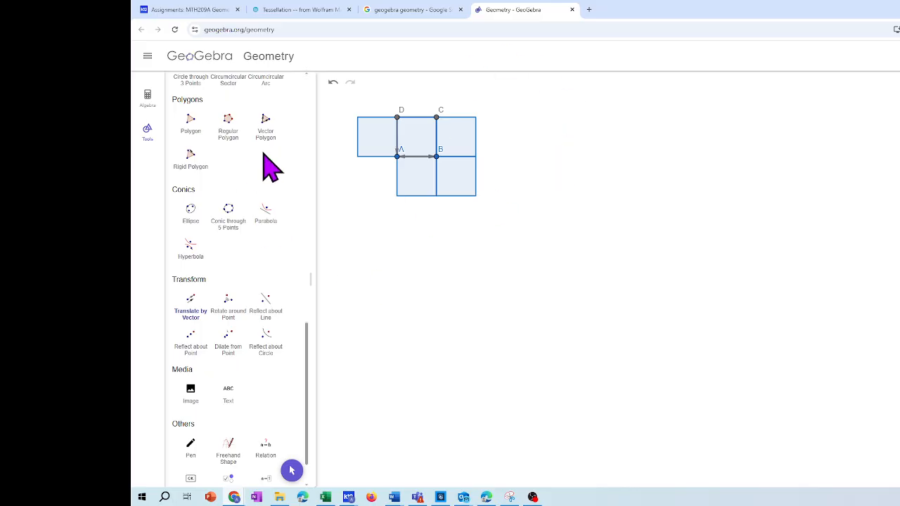
Create a regular polygon with 3 vertices on a horizontal base well to the right of the squares, keeping the whole triangle in view
click(229, 127)
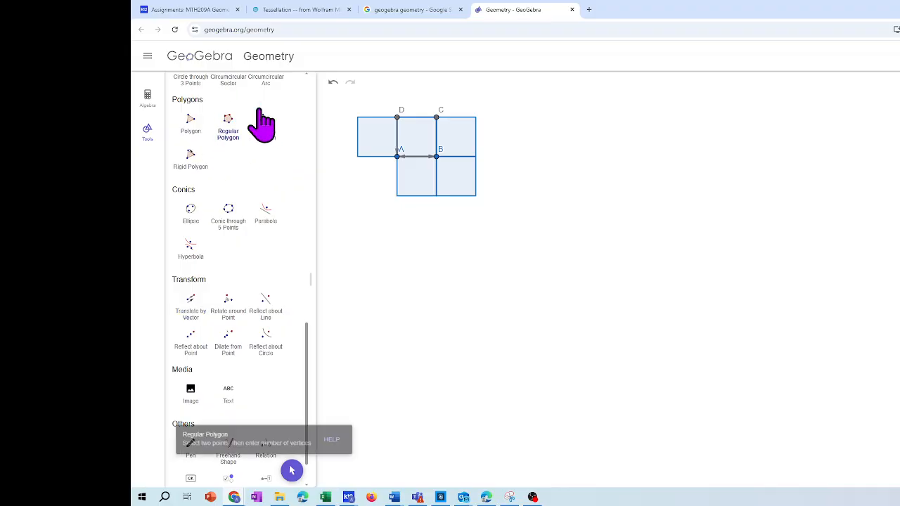
click(770, 121)
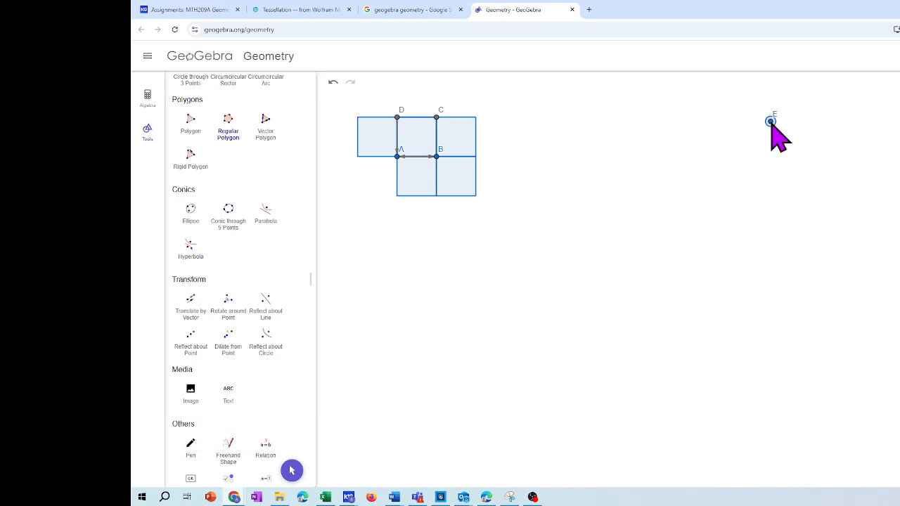
click(828, 122)
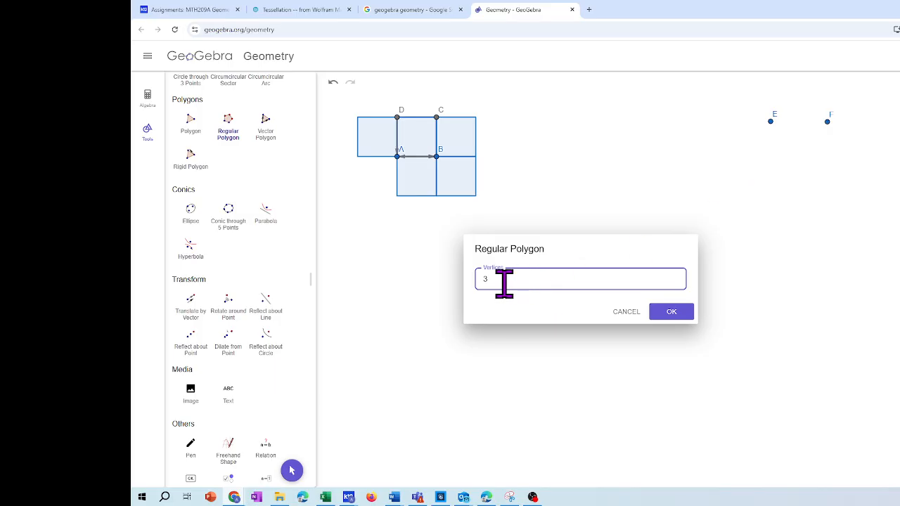
key(Return)
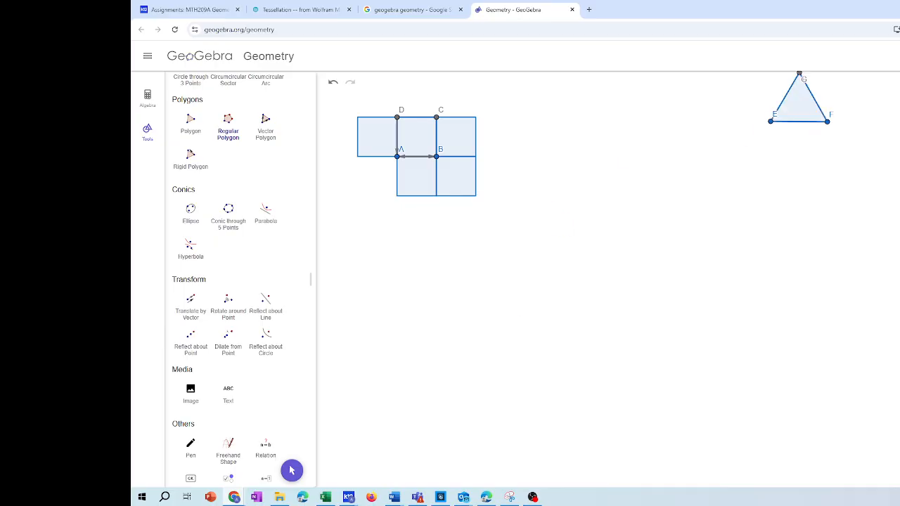
key(ctrl+plus)
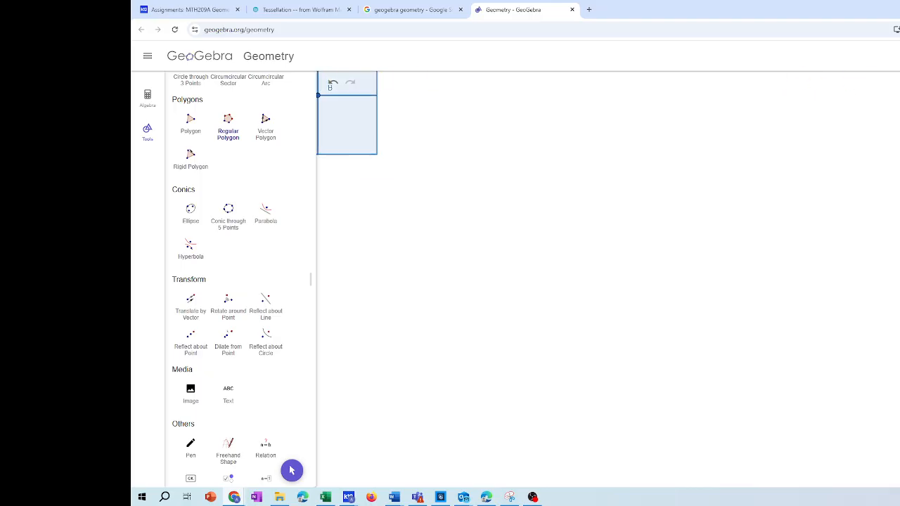
key(ctrl+minus)
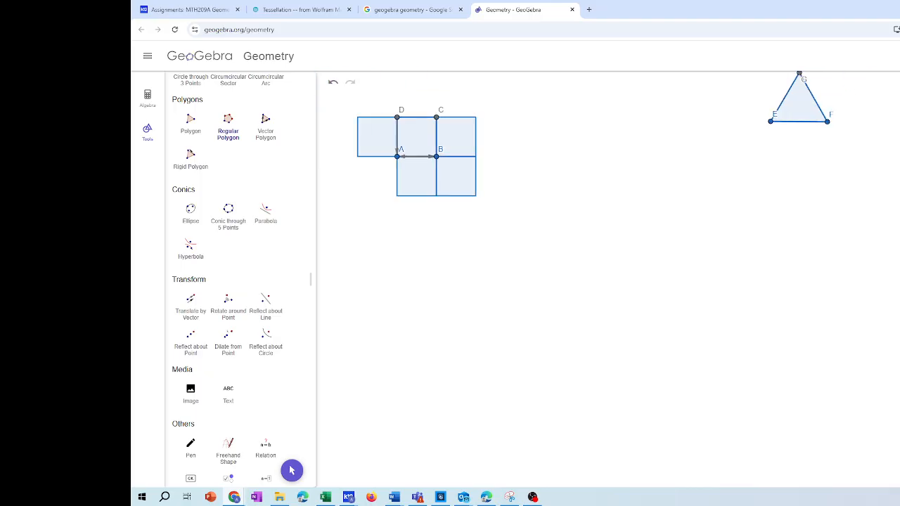
key(ctrl+minus)
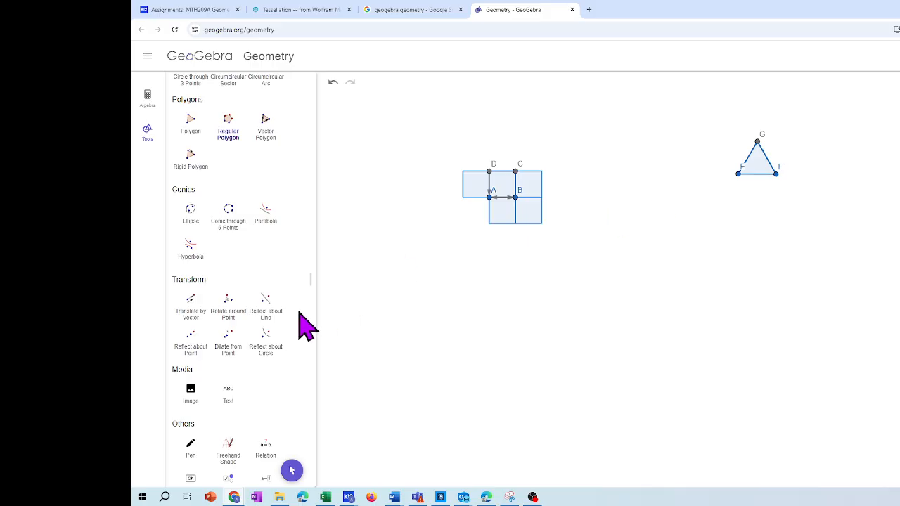
Add three copies of triangle EFG by rotating it 60° counterclockwise around each of the points E, F and G
click(237, 316)
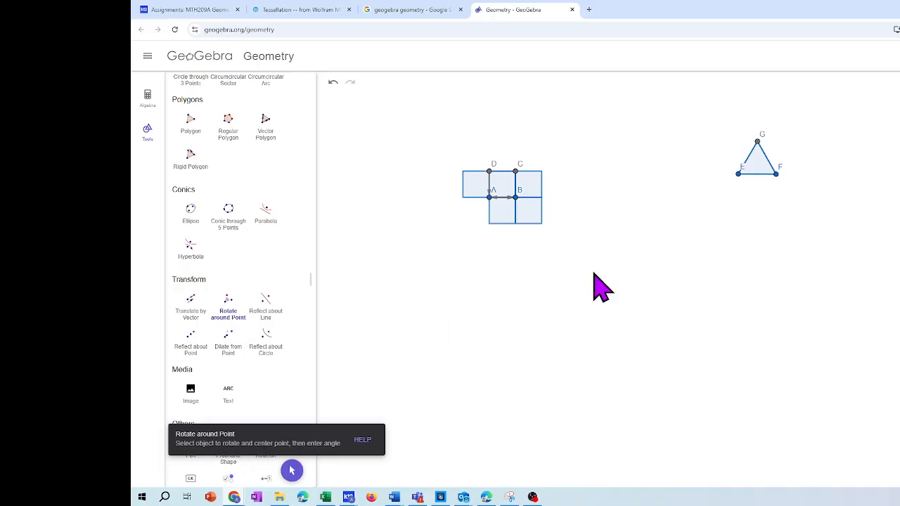
click(739, 175)
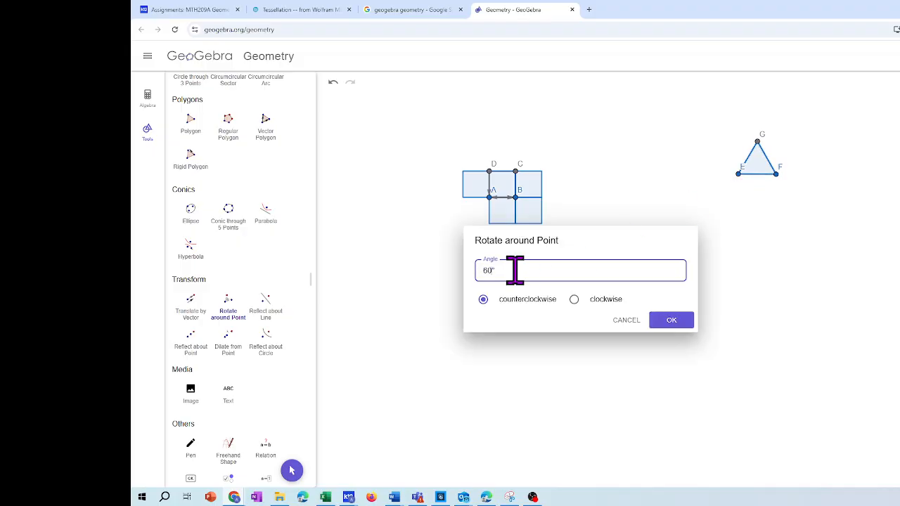
text(60)
key(Return)
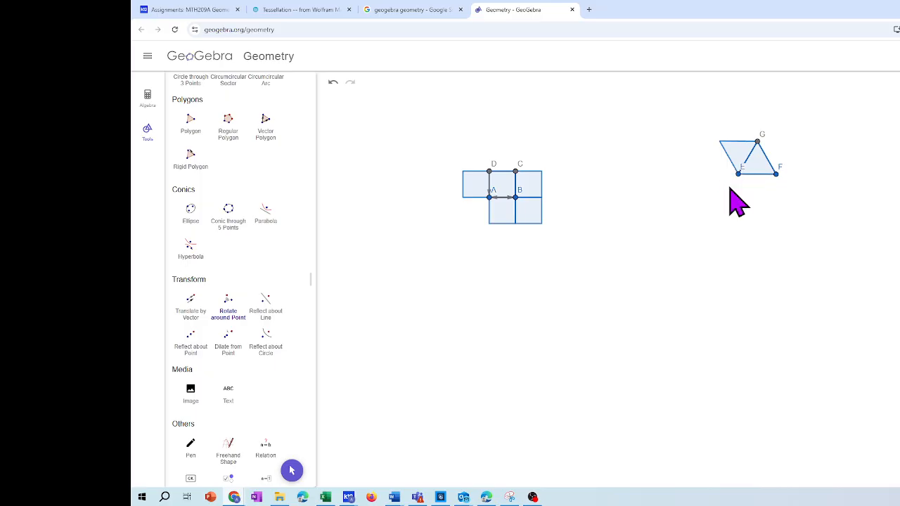
click(229, 318)
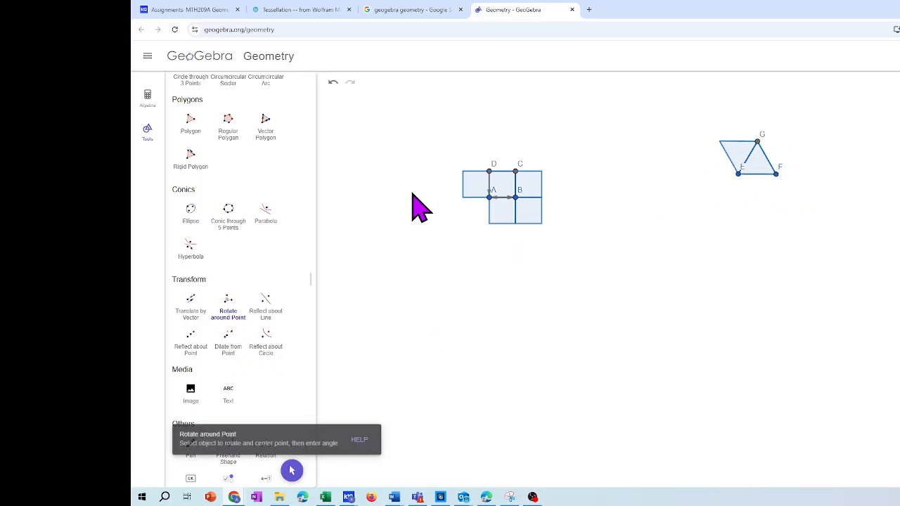
click(777, 175)
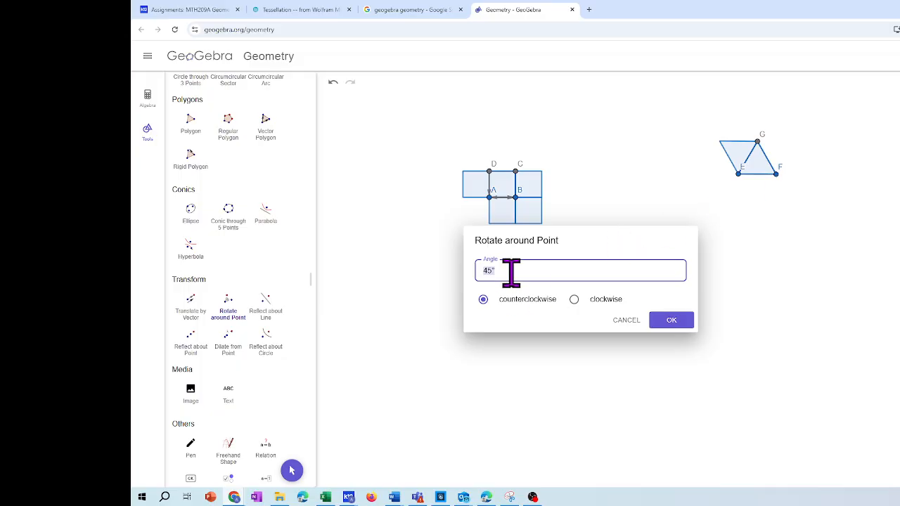
text(60)
key(Return)
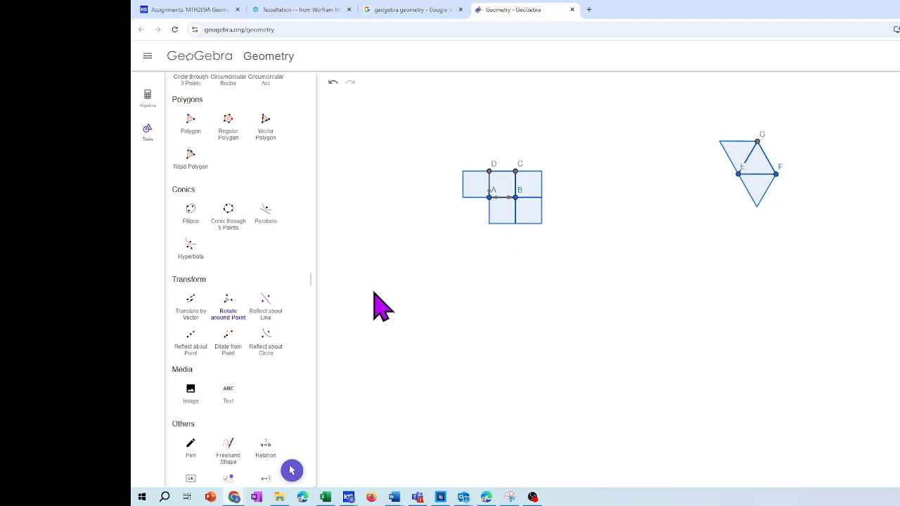
click(228, 313)
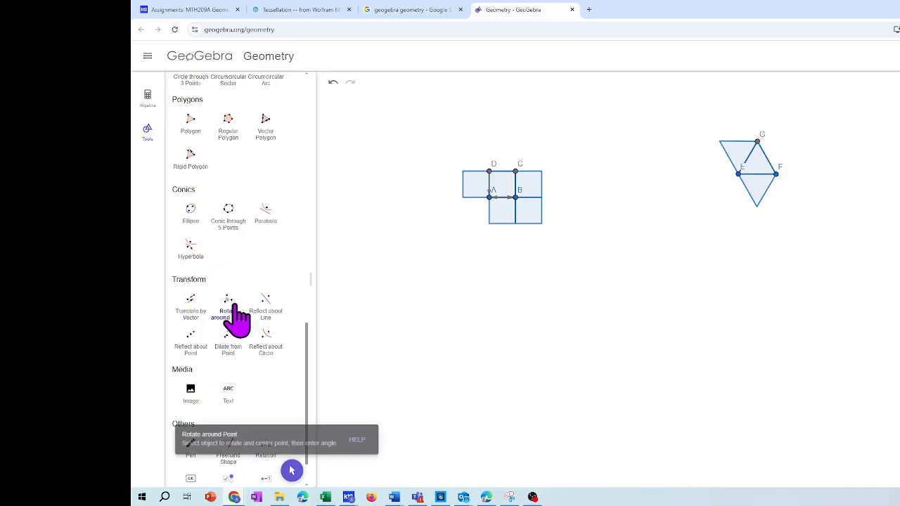
click(757, 142)
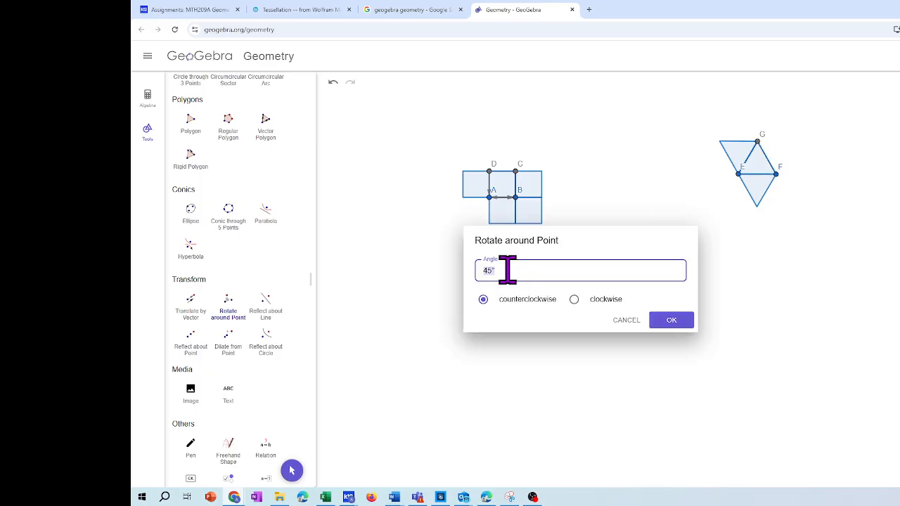
key(Return)
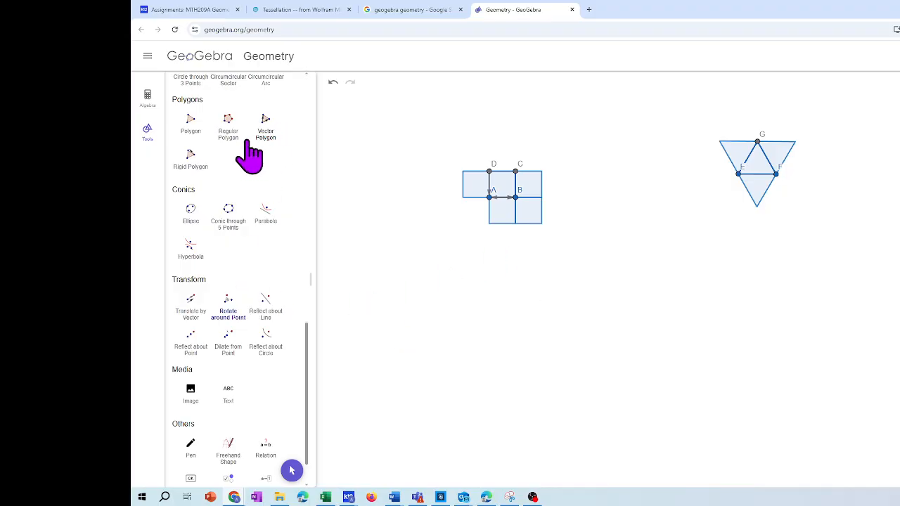
Create a regular polygon with 6 vertices on a horizontal base below the square and triangle groups
click(230, 134)
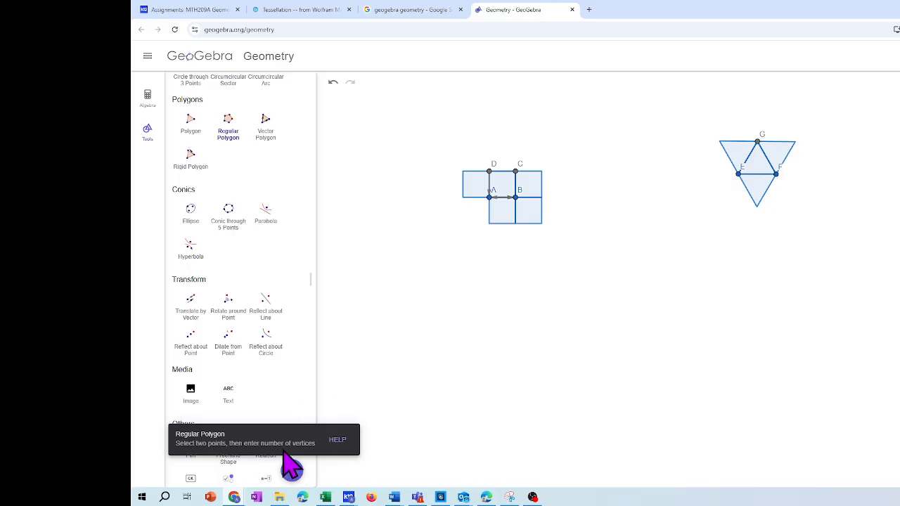
click(671, 402)
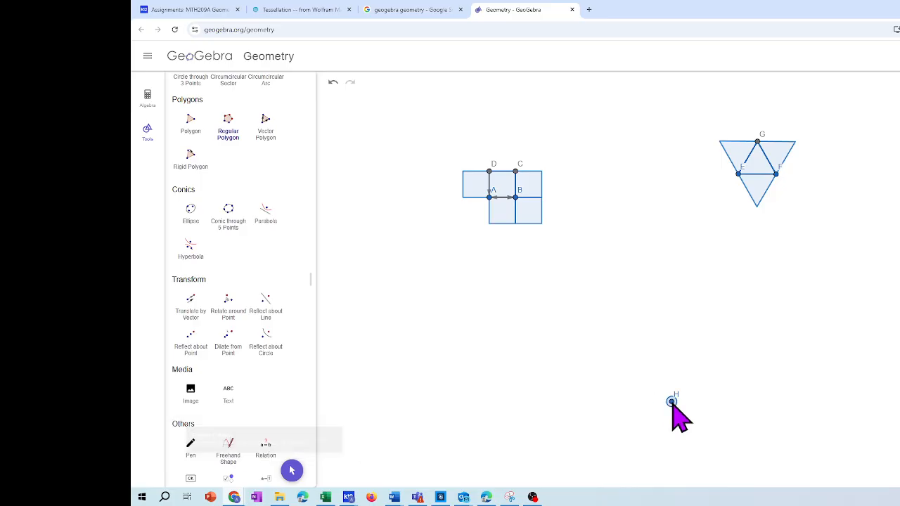
click(709, 402)
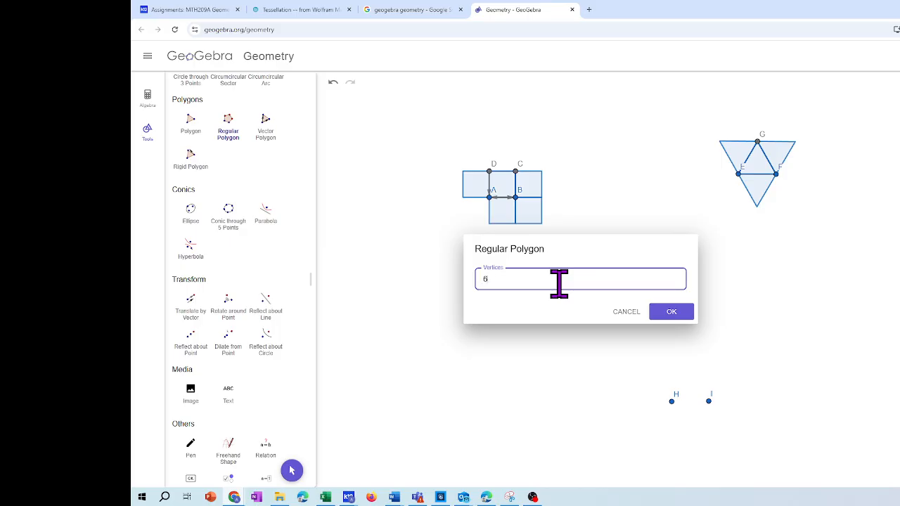
click(670, 313)
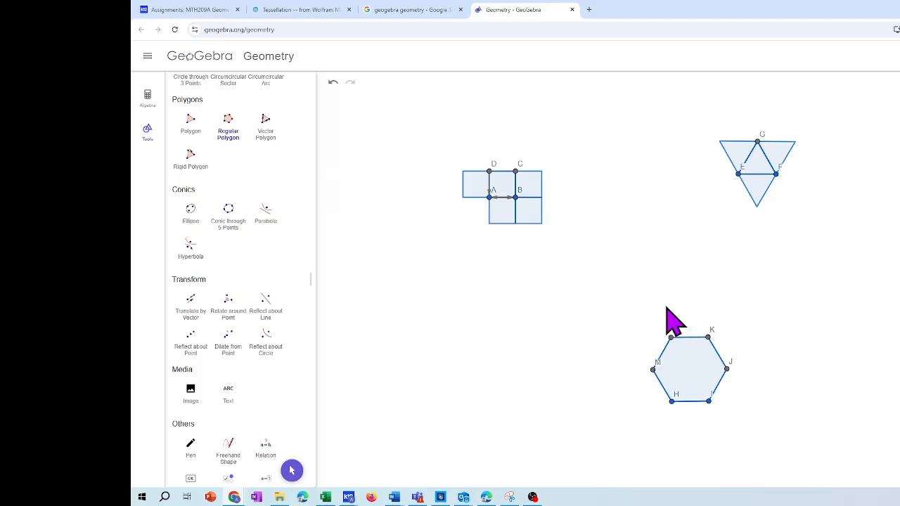
Reflect the hexagon about its upper side LK and its lower side HI
key(ctrl+minus)
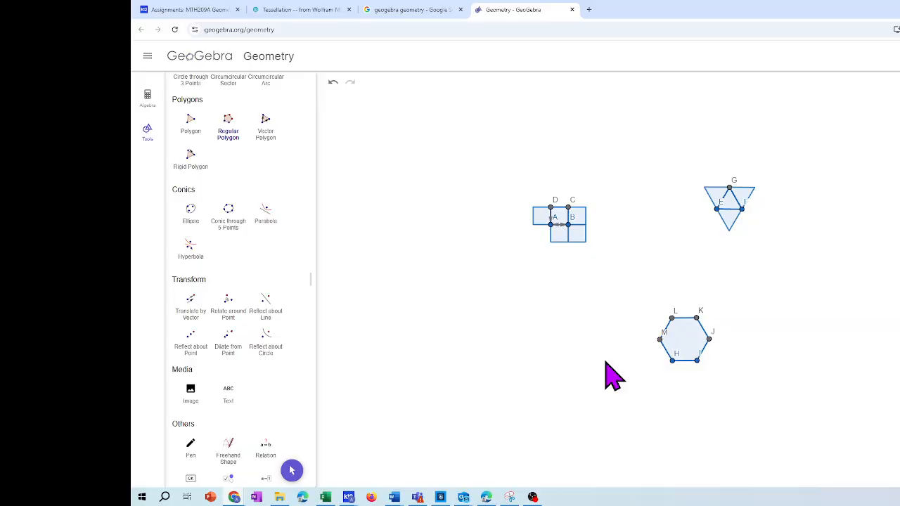
click(280, 318)
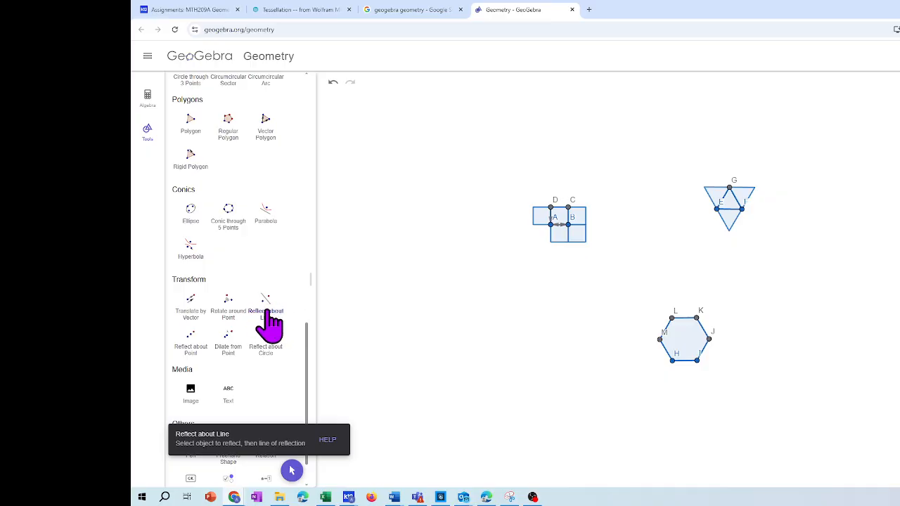
click(686, 319)
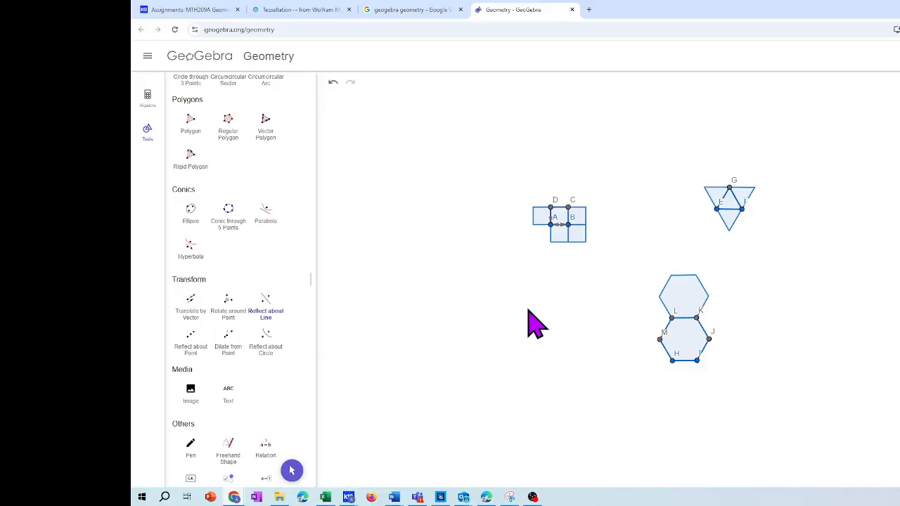
click(266, 313)
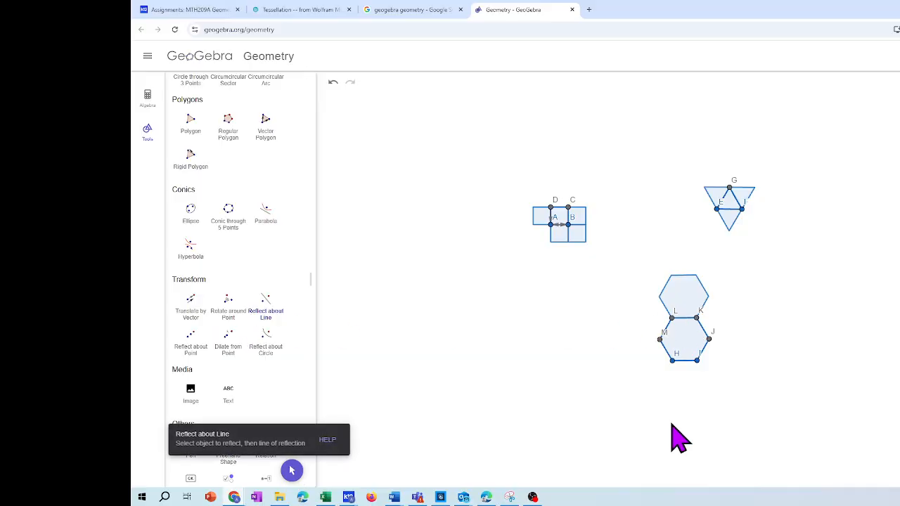
click(687, 362)
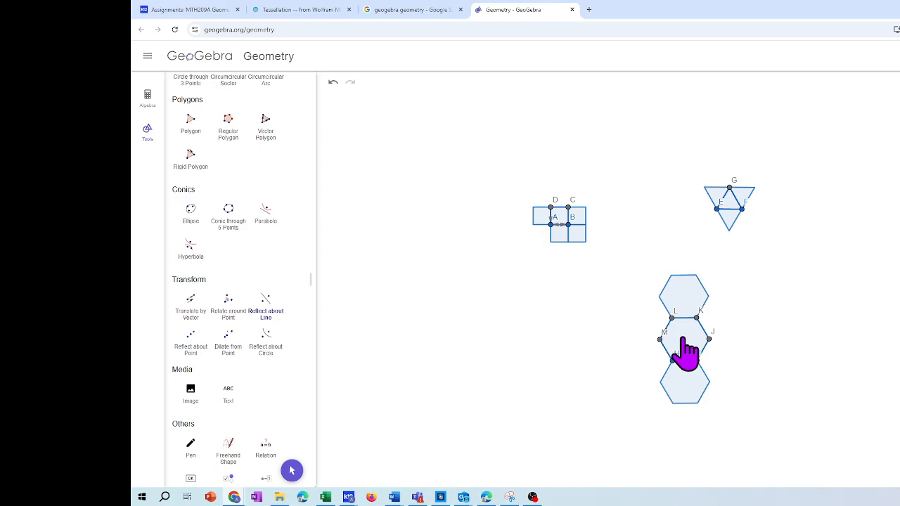
Reflect the central hexagon about its slanted sides JK and IJ to add two neighbouring copies
click(270, 310)
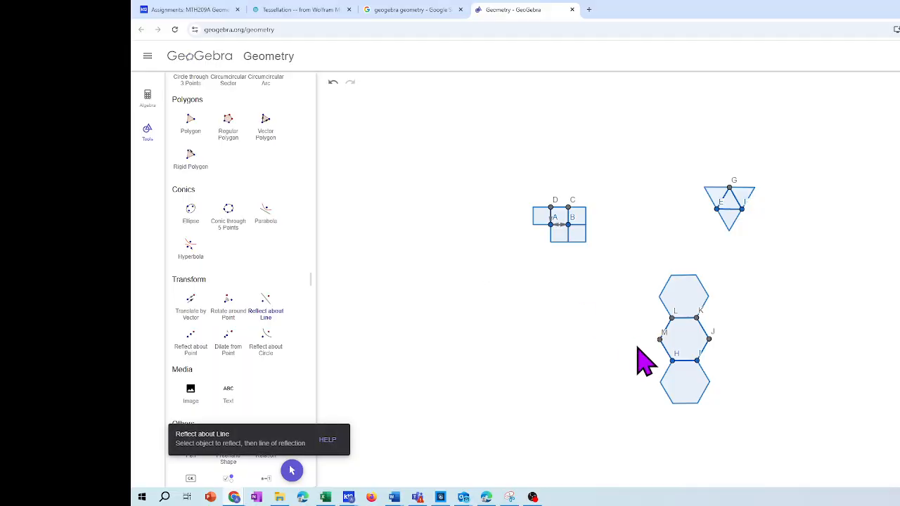
click(705, 333)
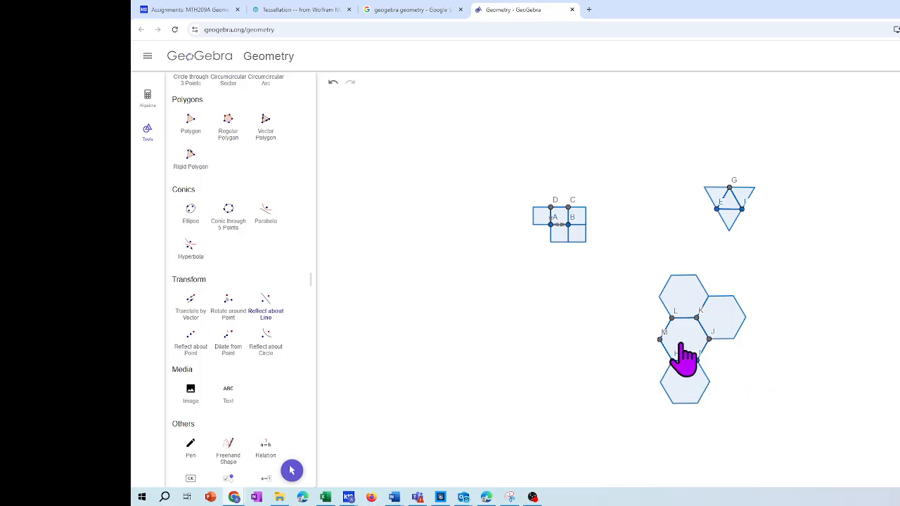
click(271, 320)
click(703, 351)
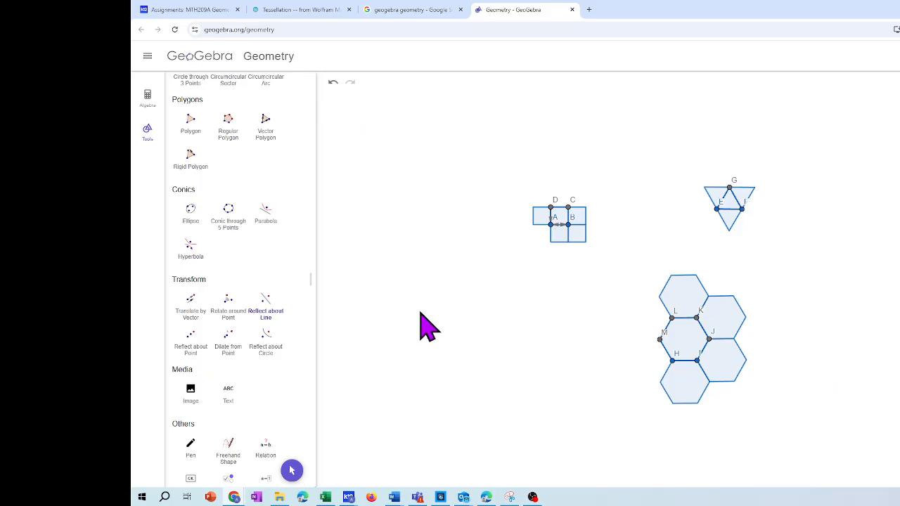
Draw a wide, obtuse scalene triangle with the Polygon tool in an empty area away from the earlier figures, undoing any stray extra point
drag(420, 310, 453, 194)
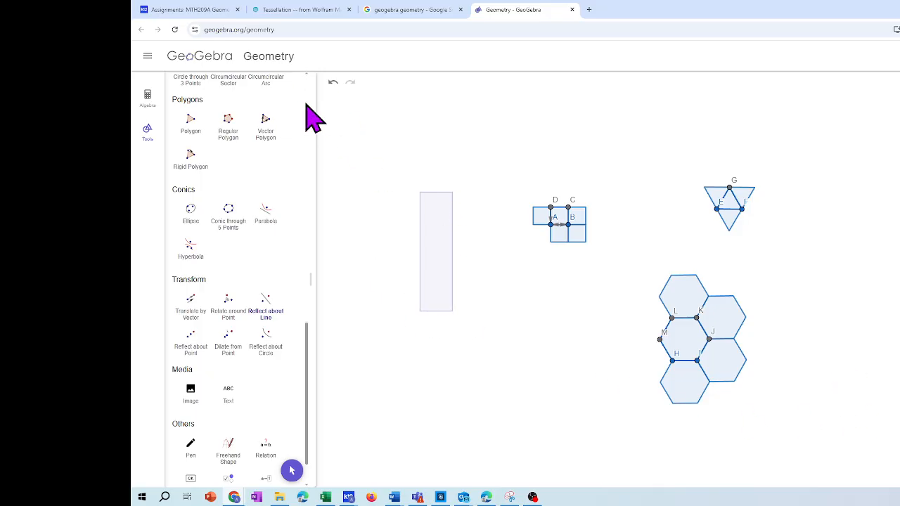
scroll(312, 117, up, 10)
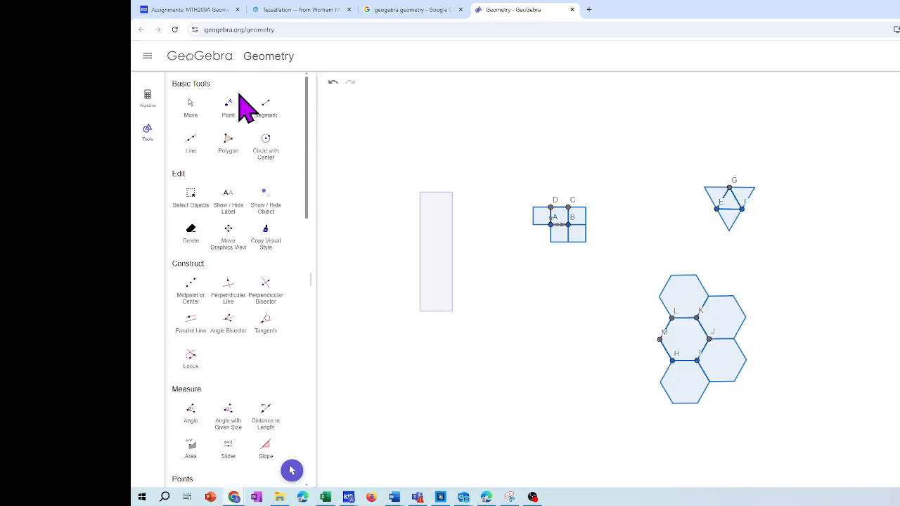
click(189, 121)
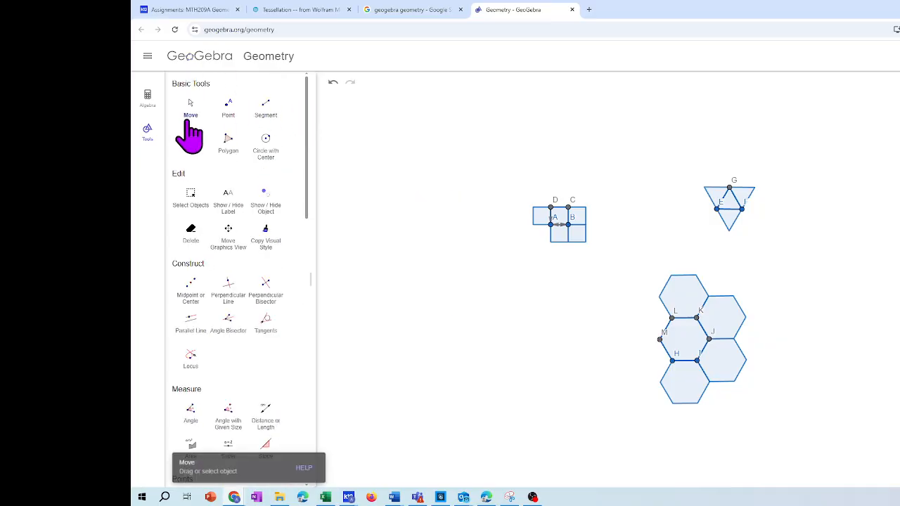
right_click(449, 350)
click(477, 270)
drag(510, 351, 689, 81)
drag(780, 64, 899, 63)
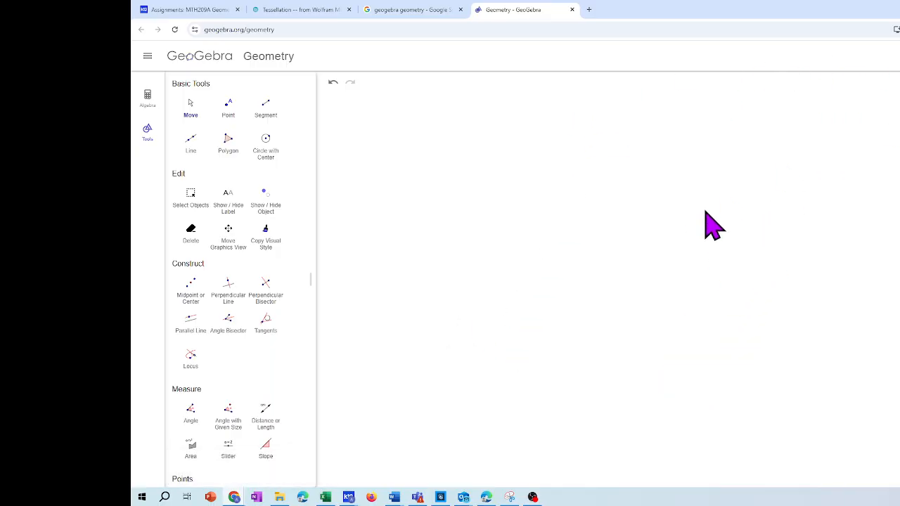
drag(705, 210, 821, 201)
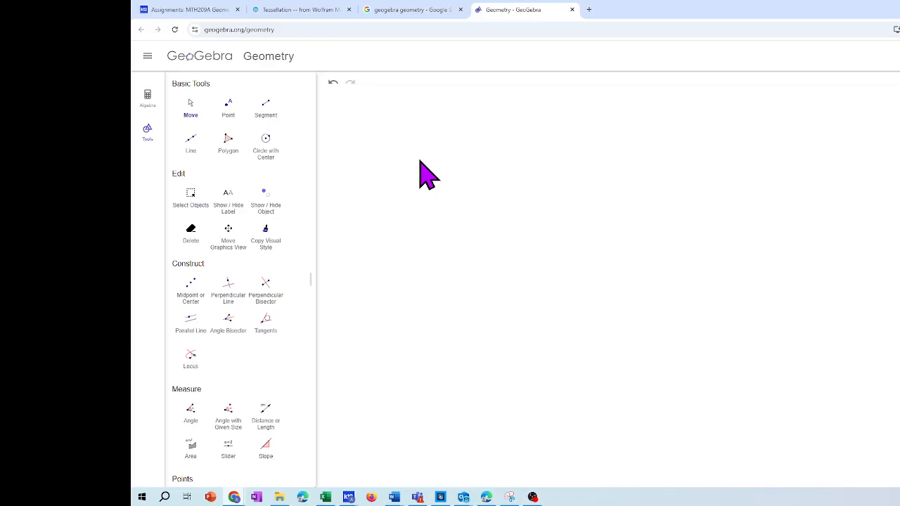
click(232, 143)
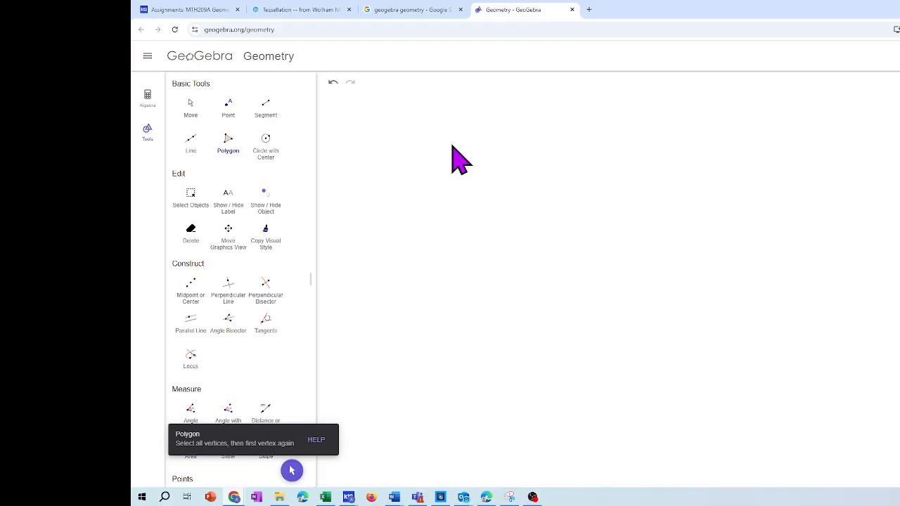
click(483, 186)
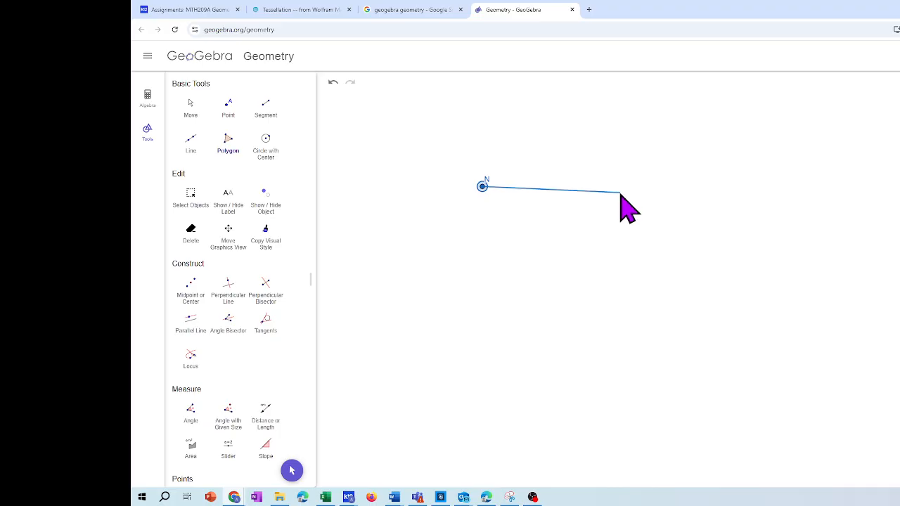
click(620, 192)
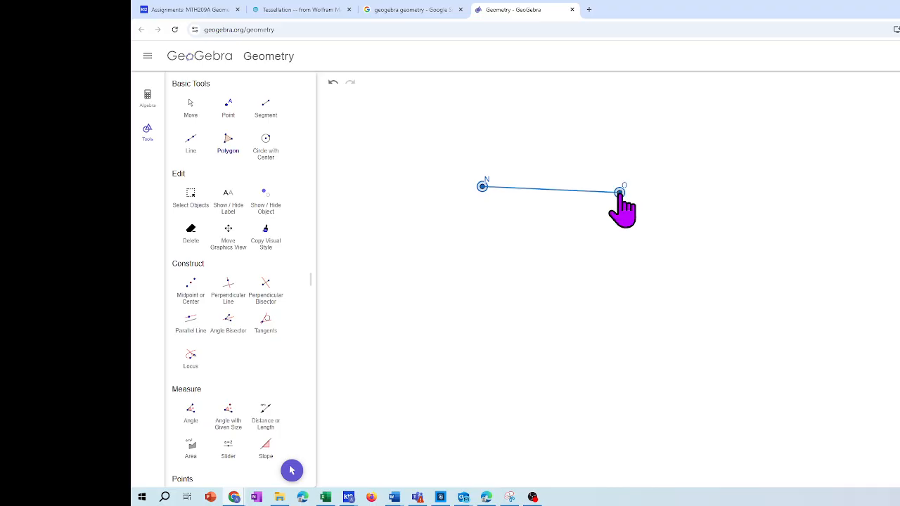
click(403, 245)
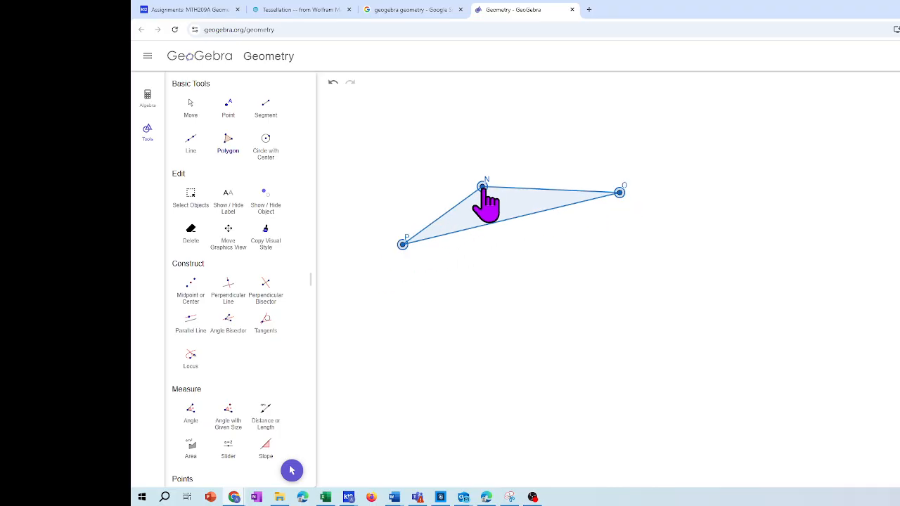
click(539, 188)
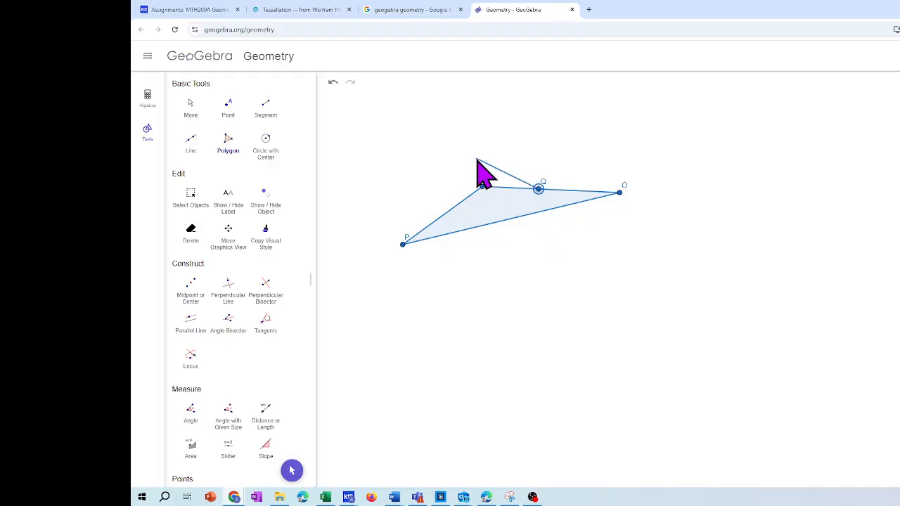
click(333, 83)
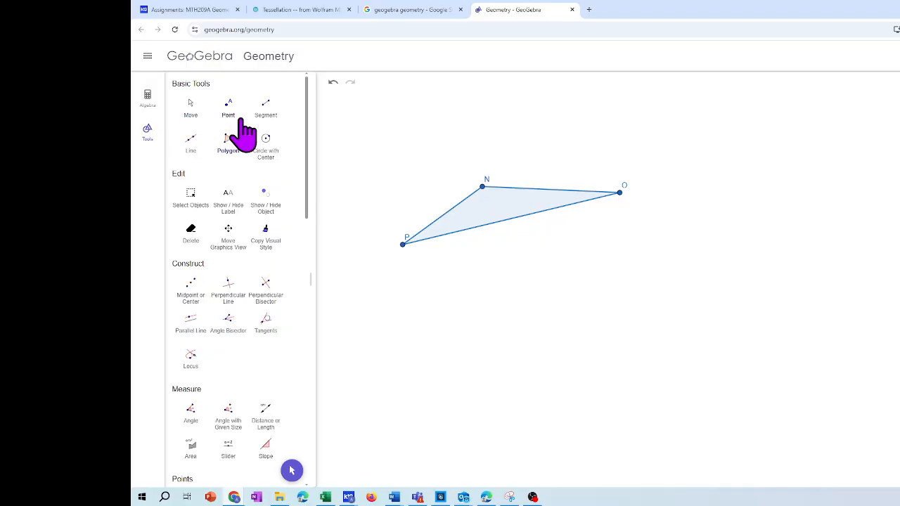
Delete triangle NOP by removing its side NO, keeping its three vertices
click(194, 113)
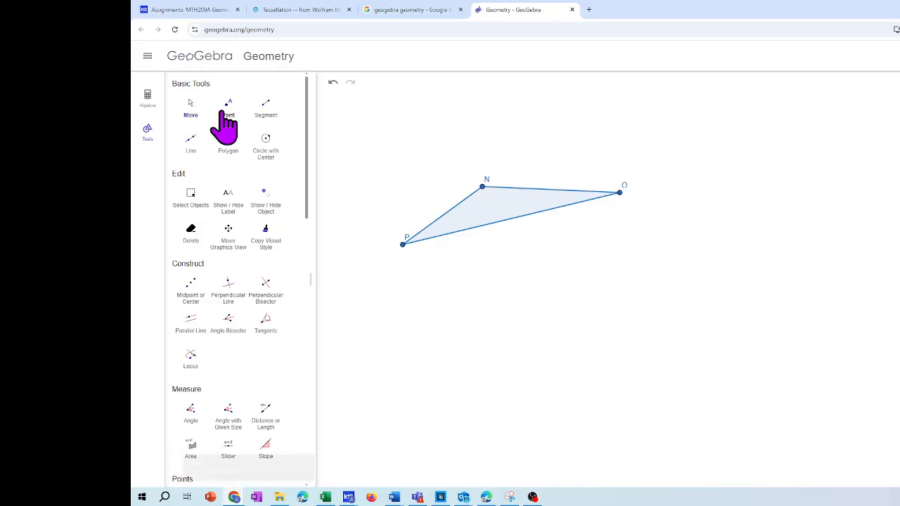
click(222, 113)
click(192, 109)
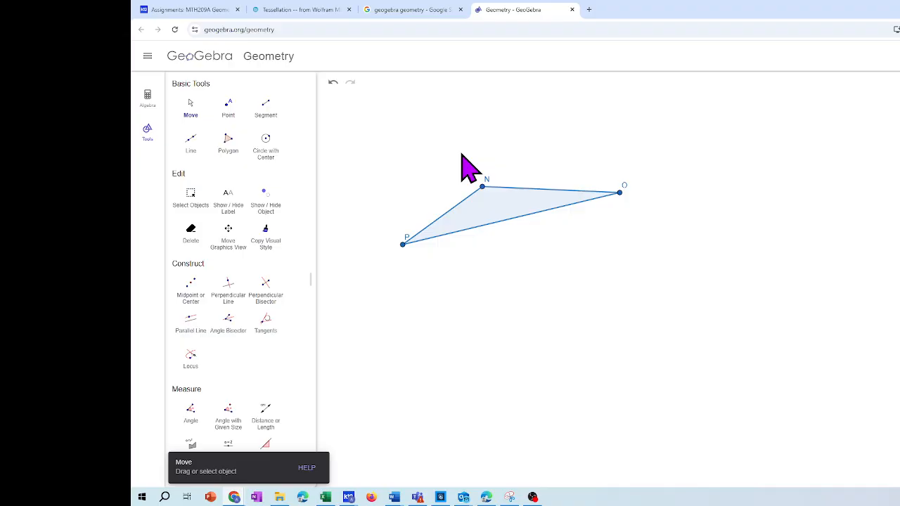
click(527, 206)
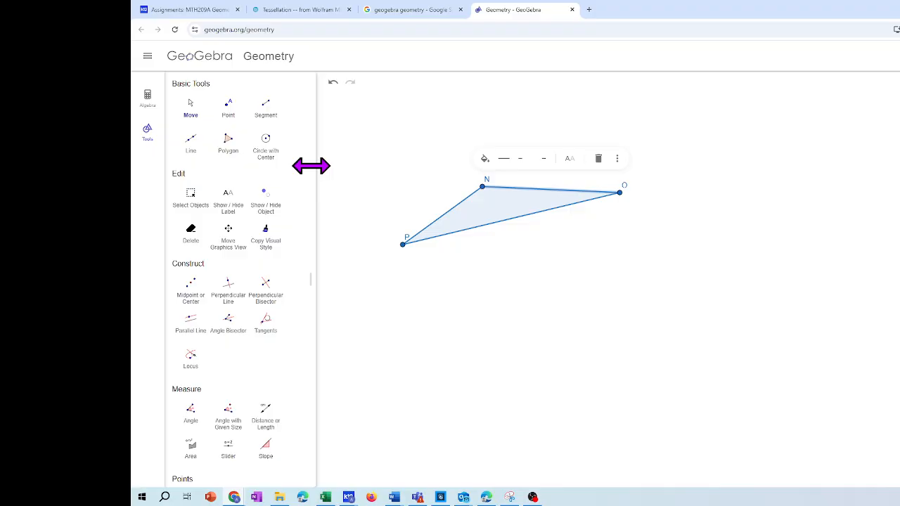
key(Delete)
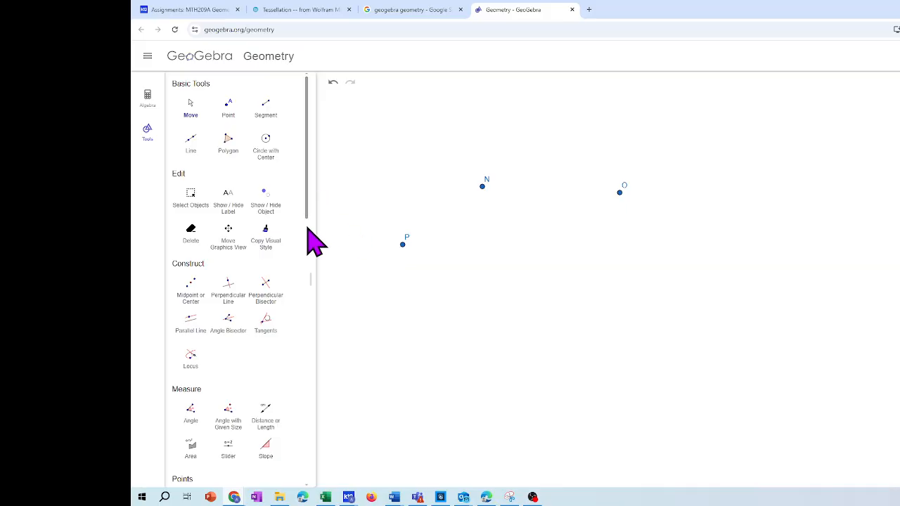
Construct the midpoint between points P and N
scroll(306, 246, down, 5)
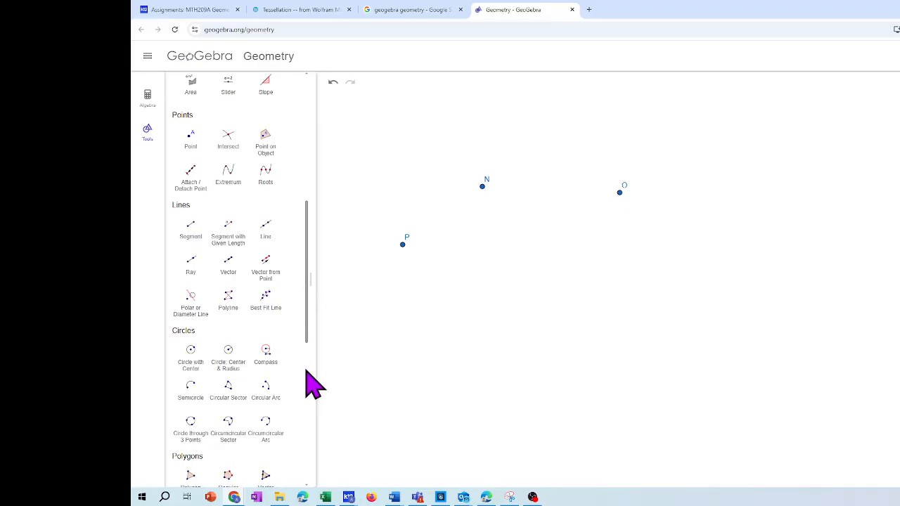
scroll(306, 371, down, 5)
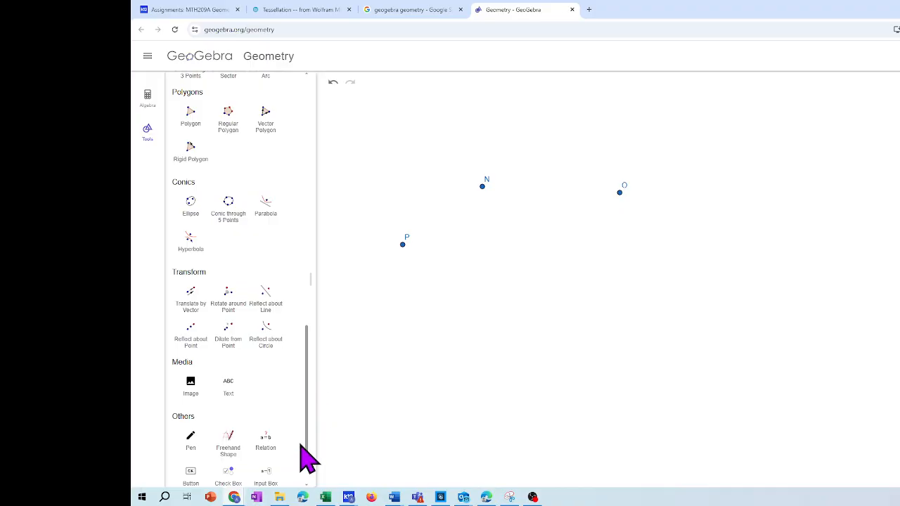
scroll(307, 485, down, 2)
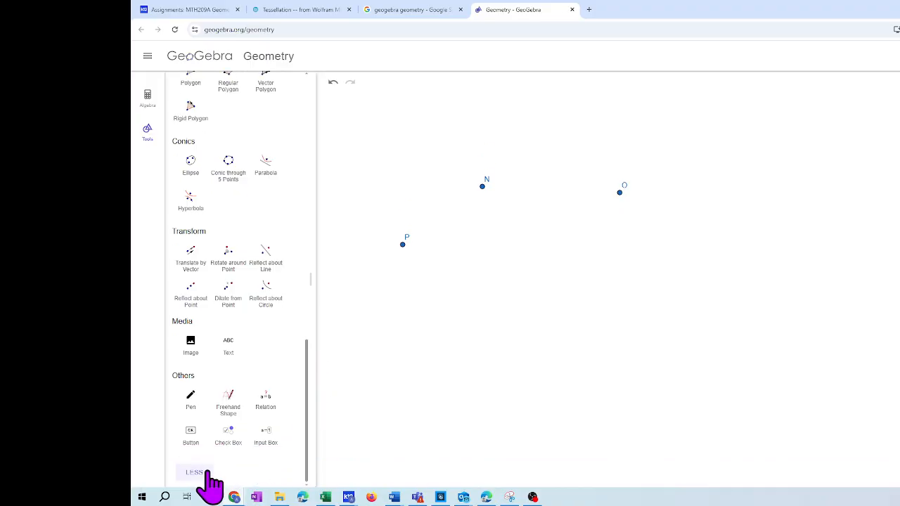
scroll(313, 253, up, 7)
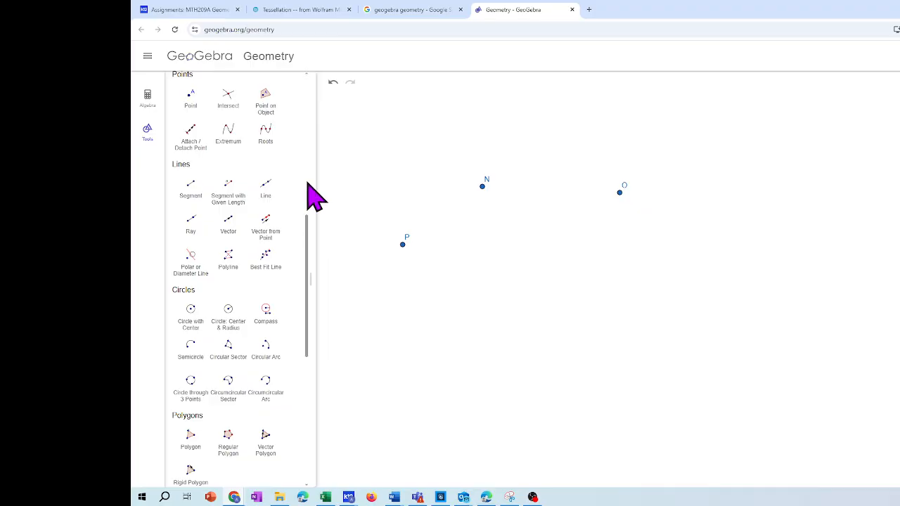
scroll(314, 198, up, 5)
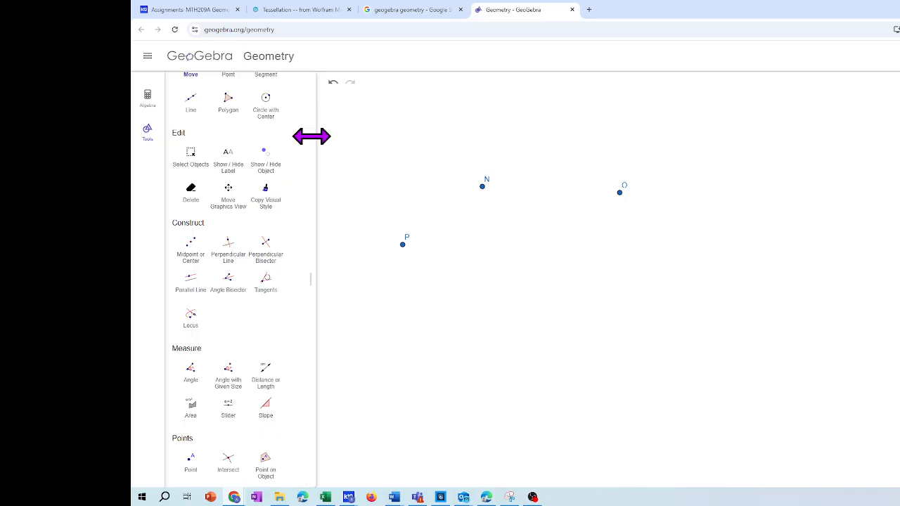
scroll(309, 83, up, 1)
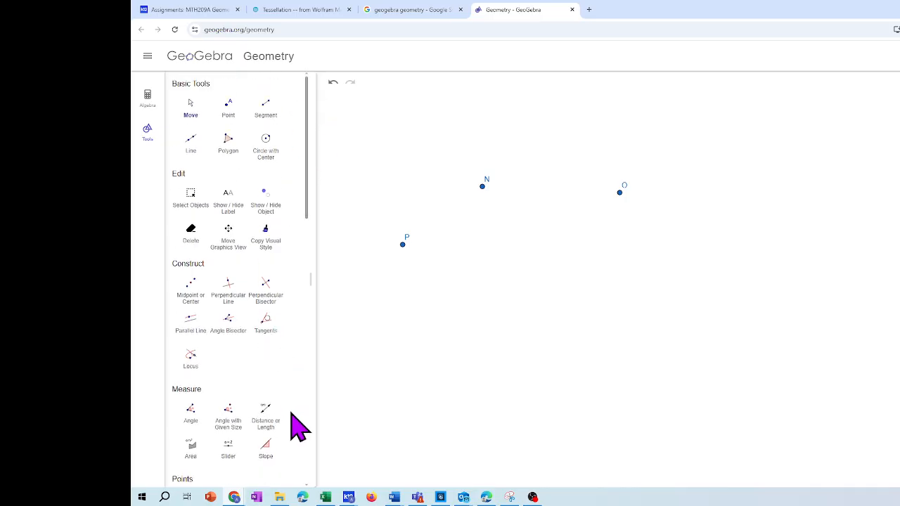
click(190, 295)
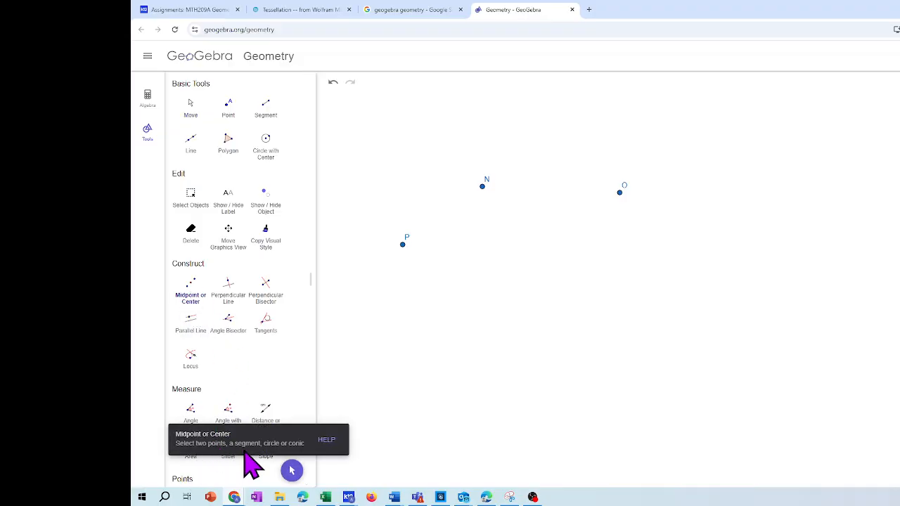
click(403, 244)
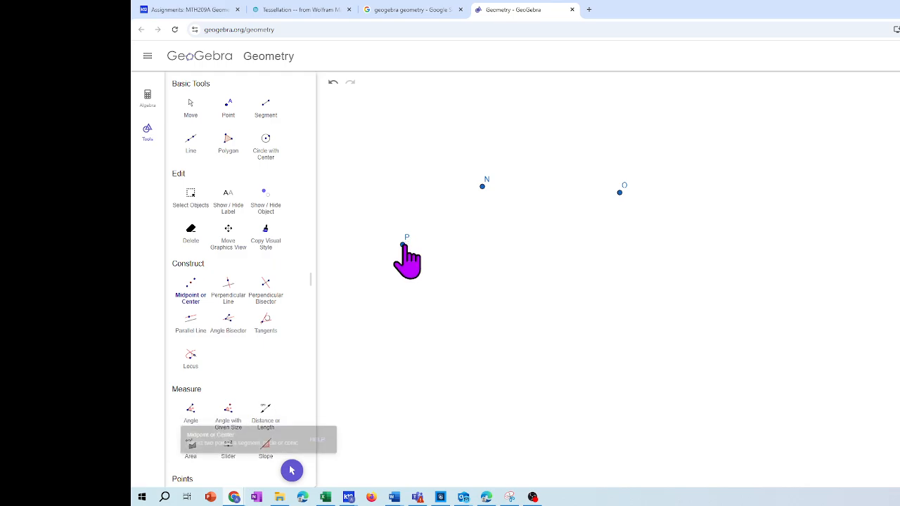
click(482, 188)
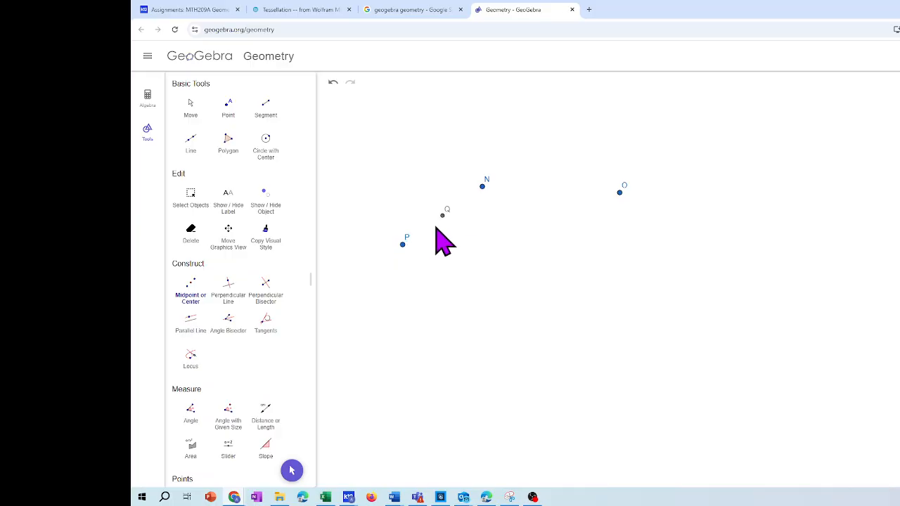
Construct the midpoint between points N and O and the midpoint between points P and O
click(482, 186)
click(620, 192)
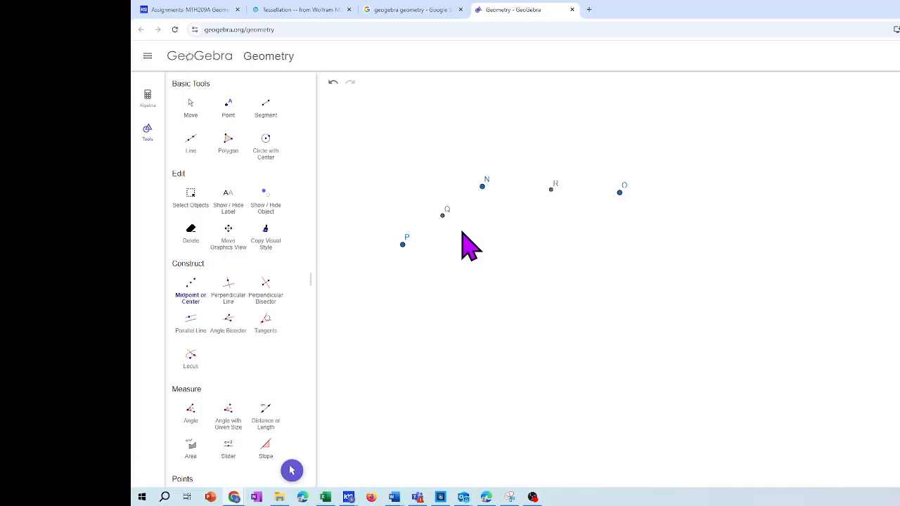
click(402, 244)
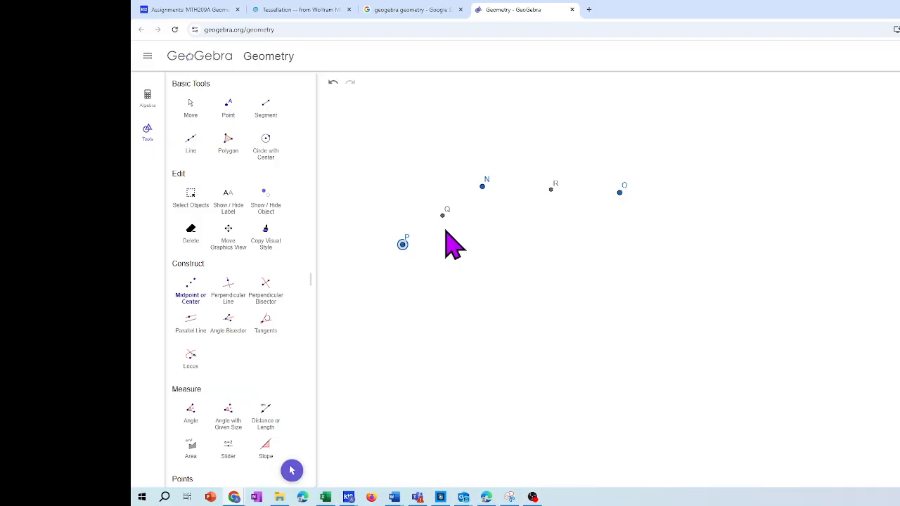
click(619, 192)
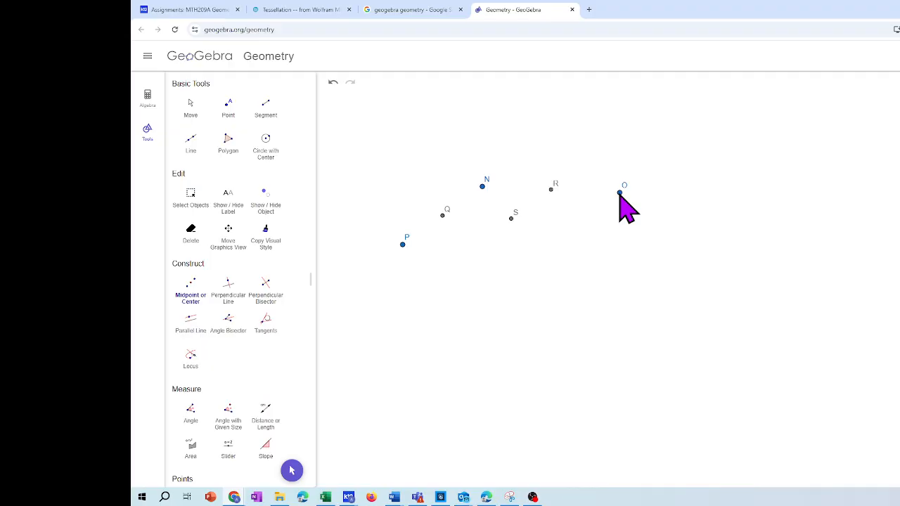
Place a free point between P and midpoint Q and rotate it 180° counterclockwise around Q
click(227, 111)
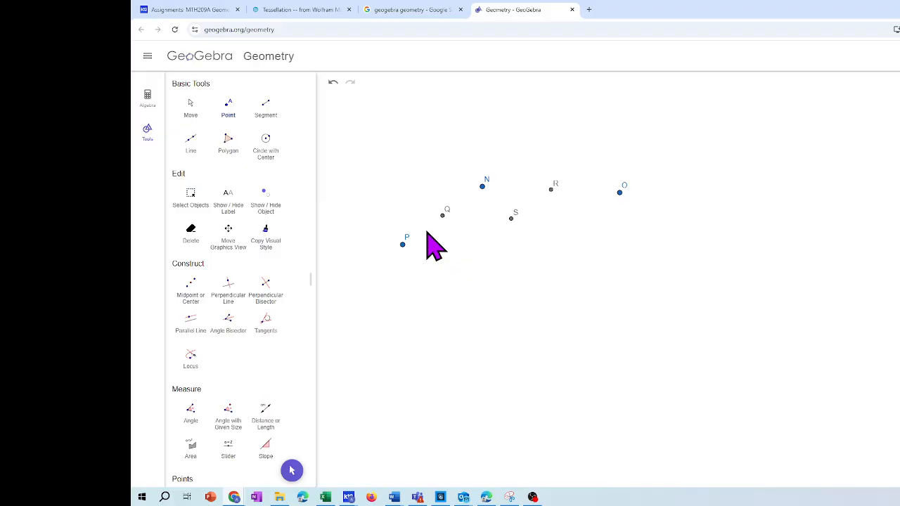
click(426, 230)
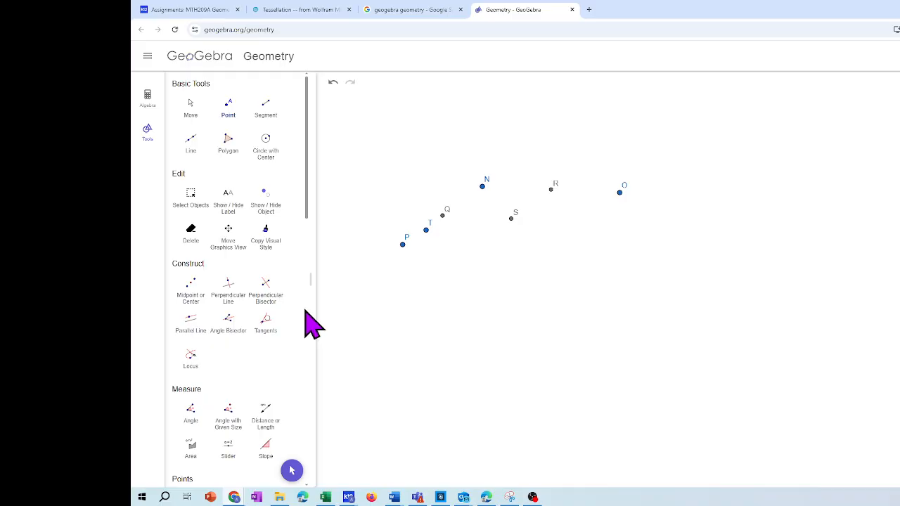
scroll(305, 309, down, 5)
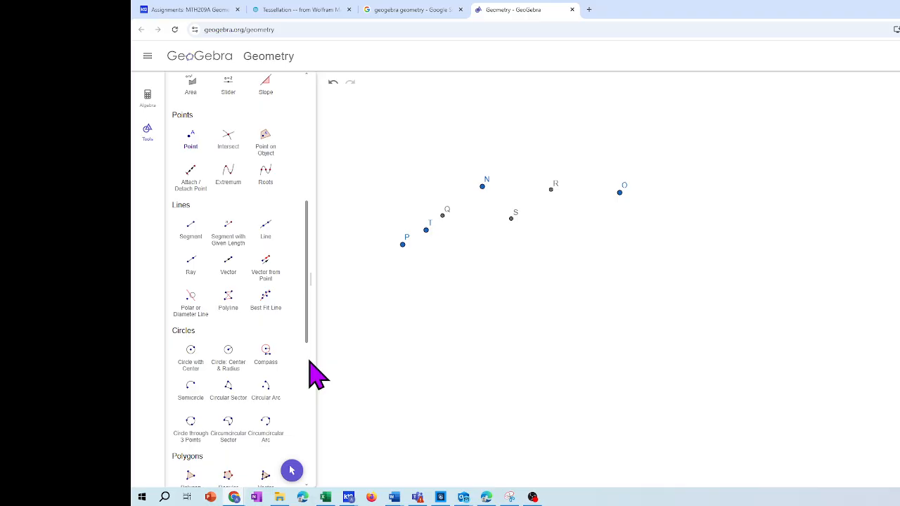
scroll(312, 376, down, 5)
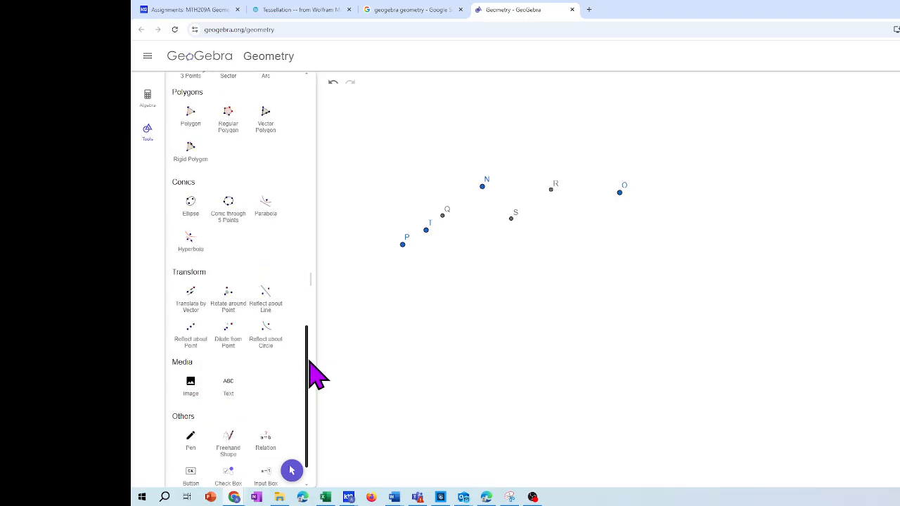
click(229, 311)
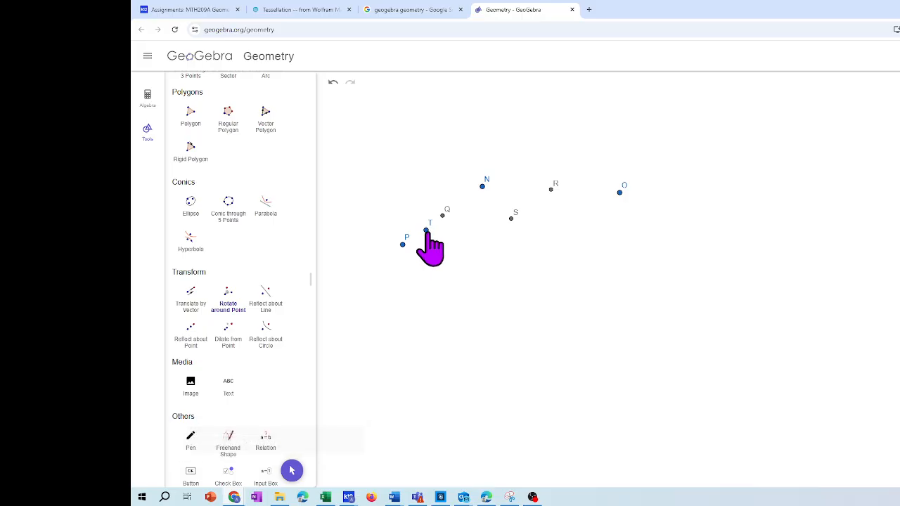
click(426, 231)
click(443, 215)
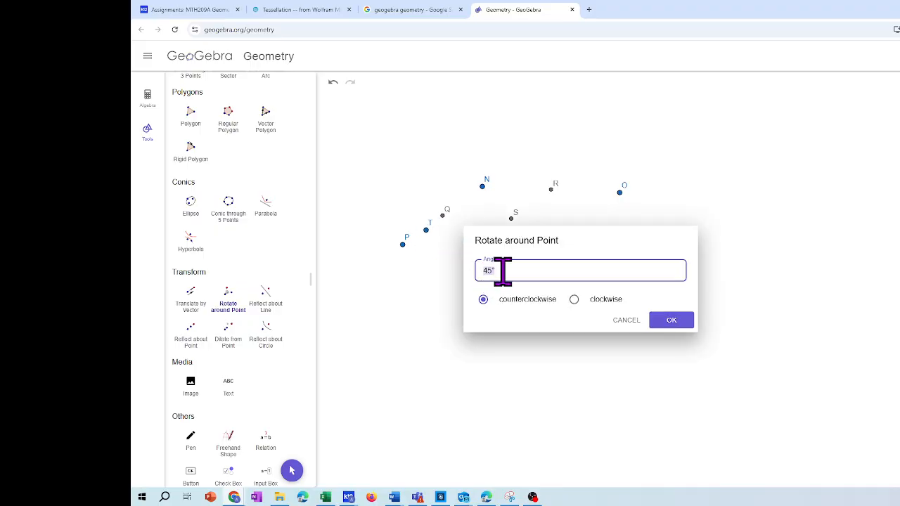
text(180)
key(Return)
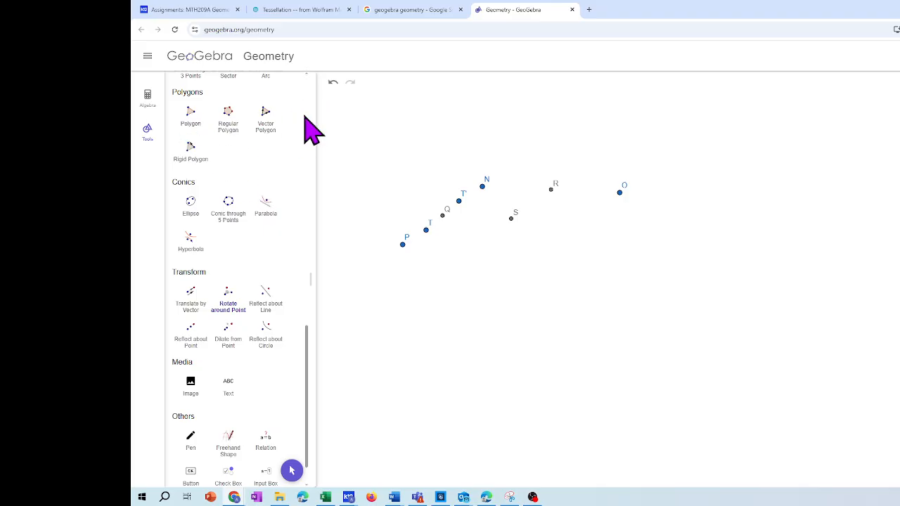
Place a free point between N and midpoint R and rotate it 180° counterclockwise around R
scroll(311, 104, up, 15)
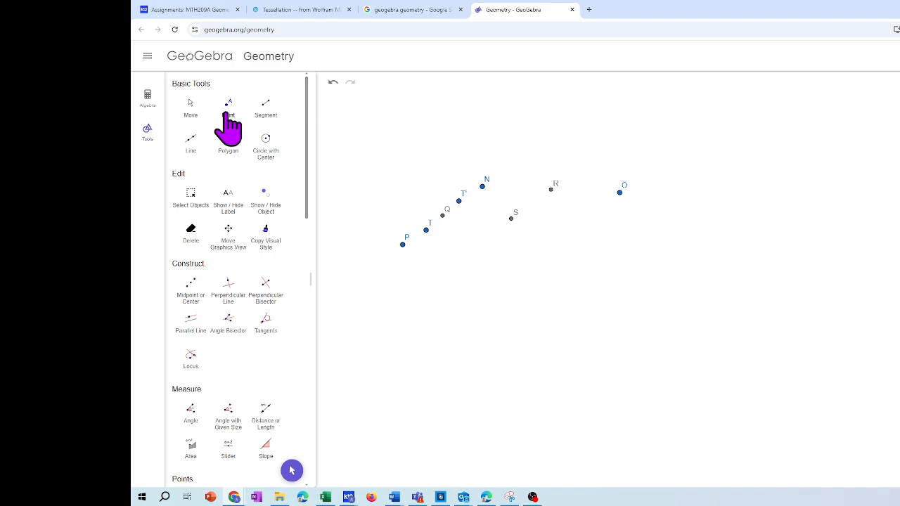
click(228, 121)
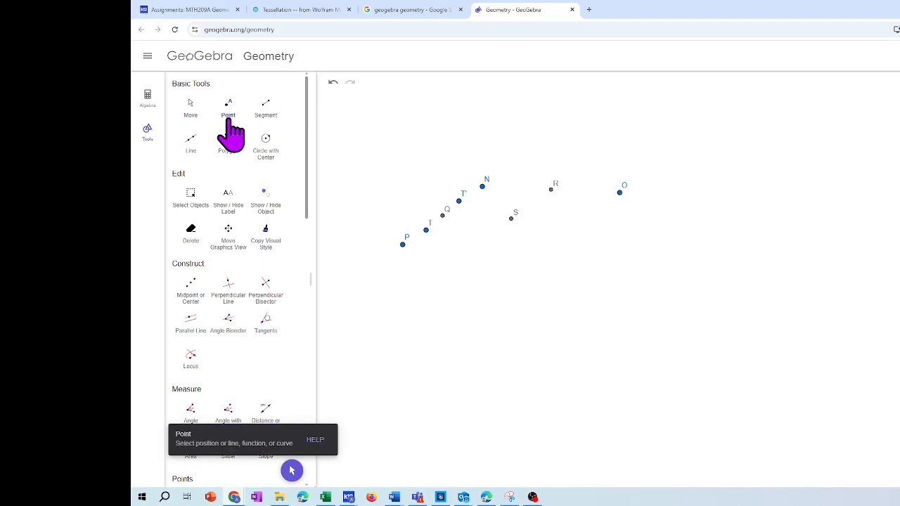
click(509, 190)
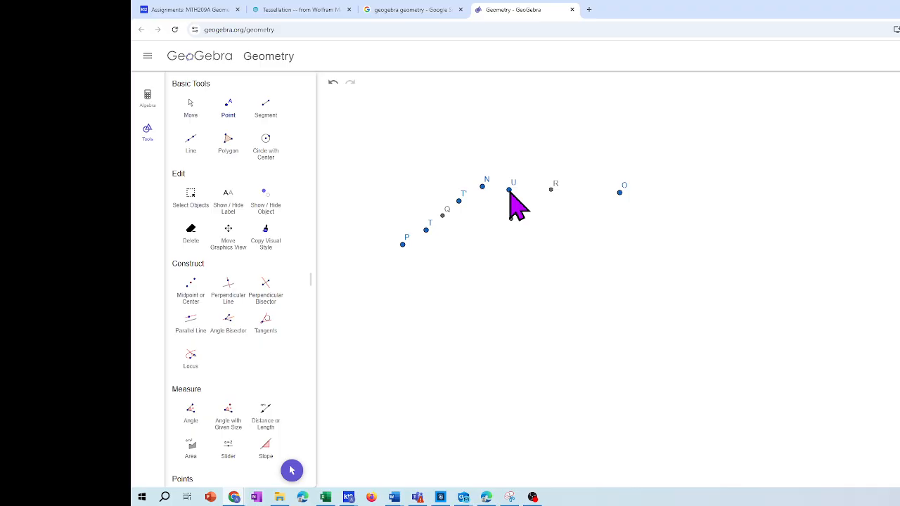
scroll(310, 266, down, 5)
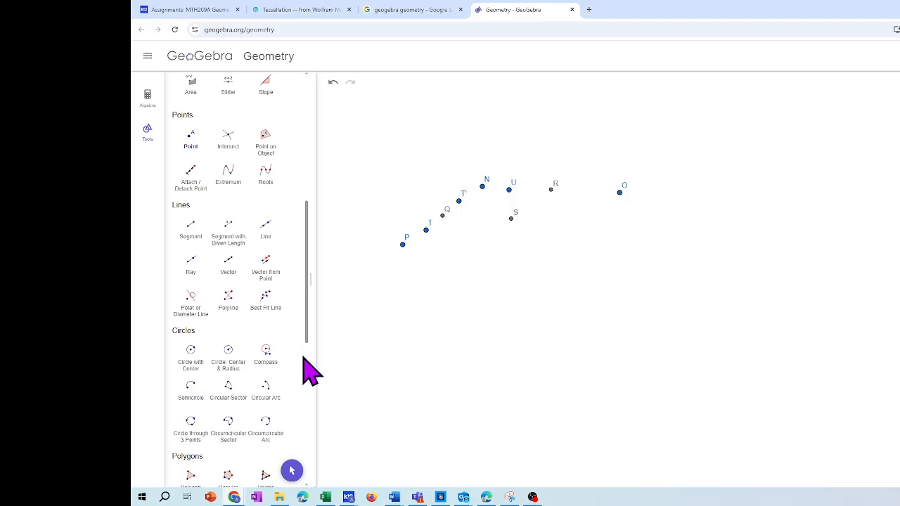
scroll(306, 369, down, 5)
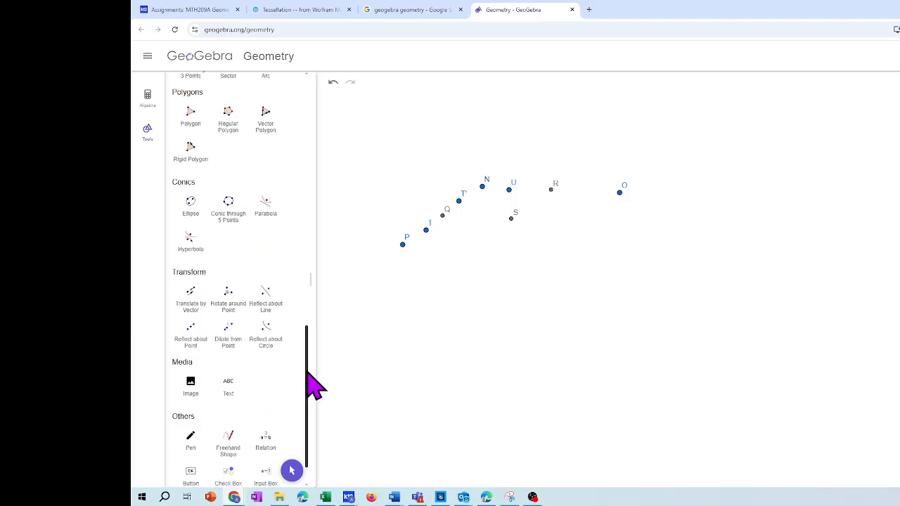
click(237, 310)
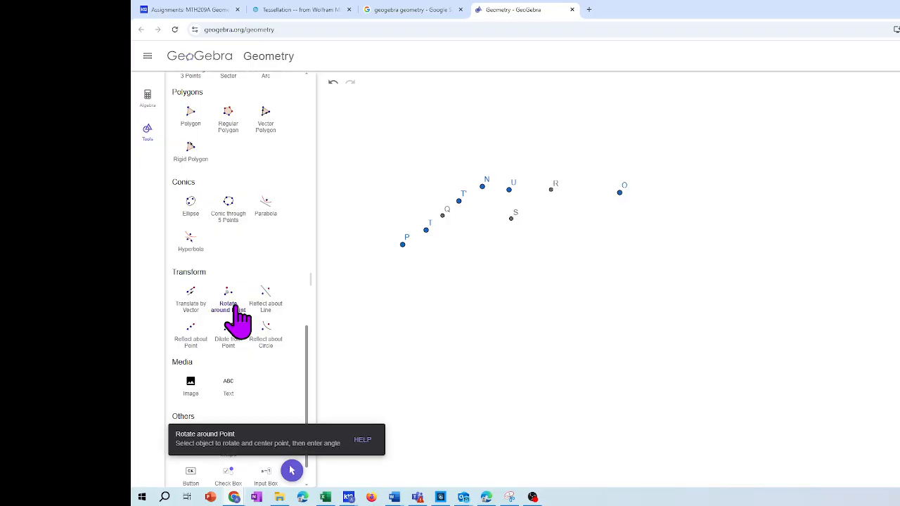
click(509, 190)
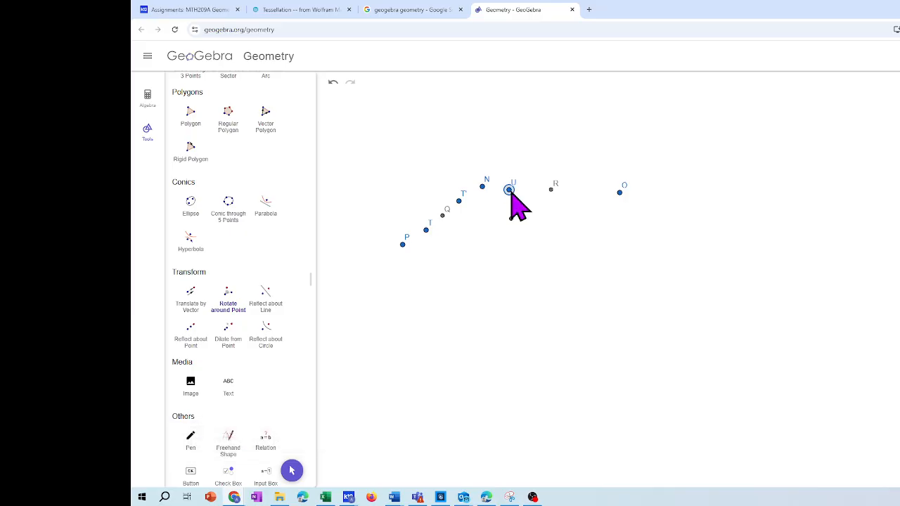
click(553, 190)
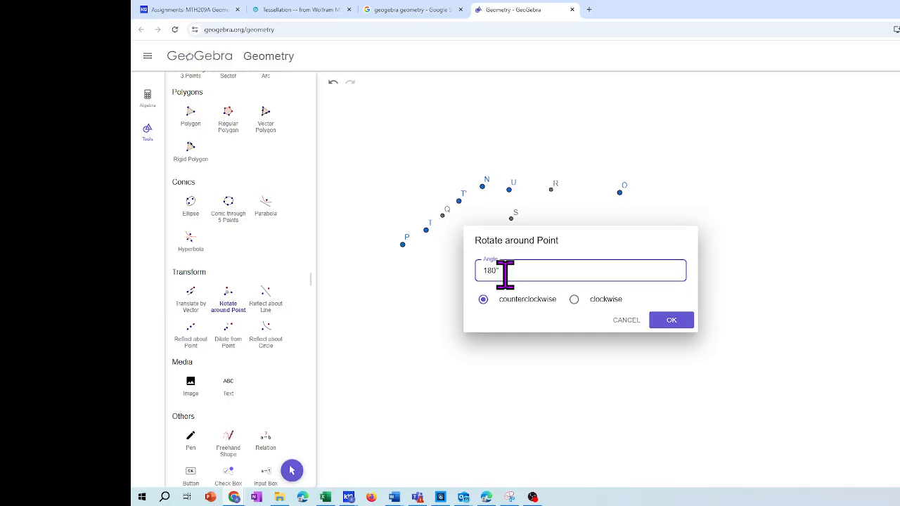
key(Return)
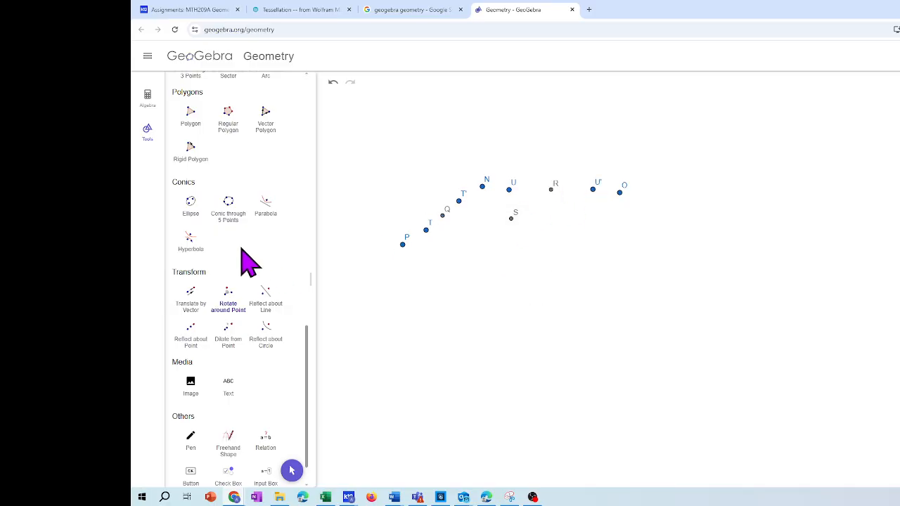
Place a free point between P and midpoint S and rotate it 180° counterclockwise around S
scroll(308, 99, up, 10)
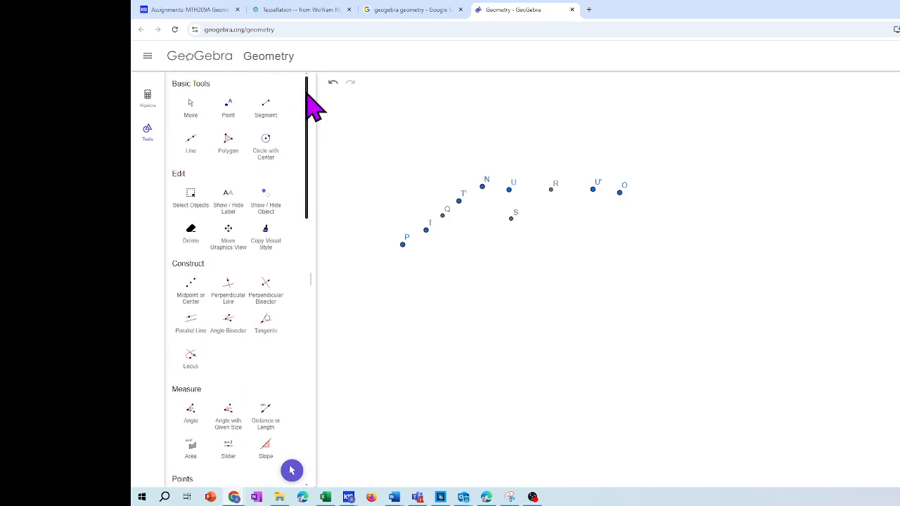
click(229, 109)
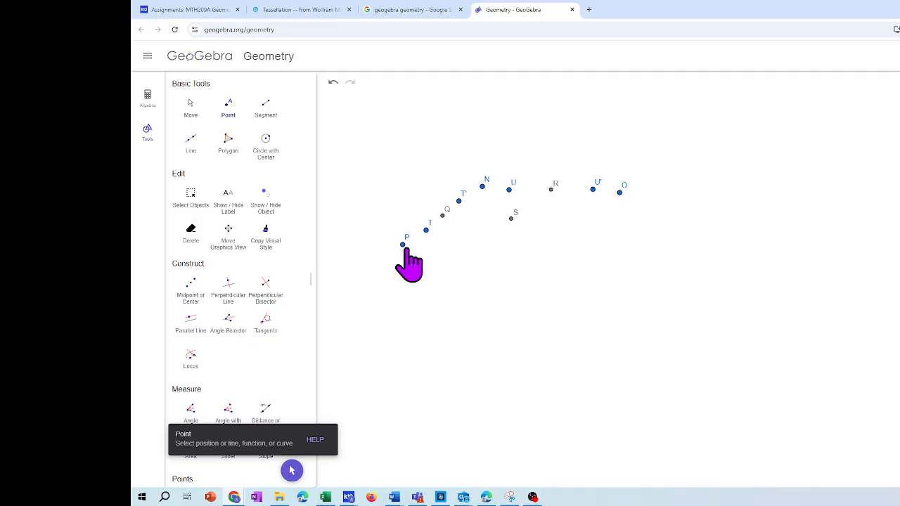
click(457, 236)
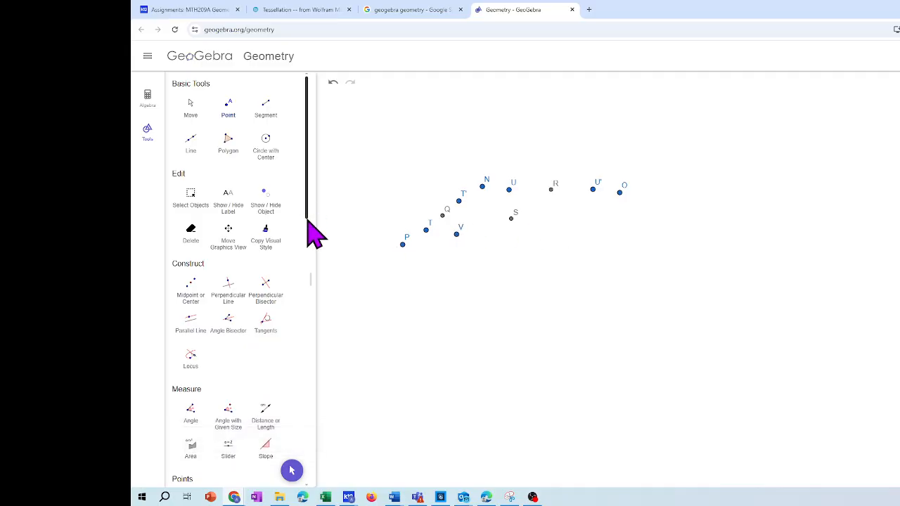
scroll(310, 247, down, 5)
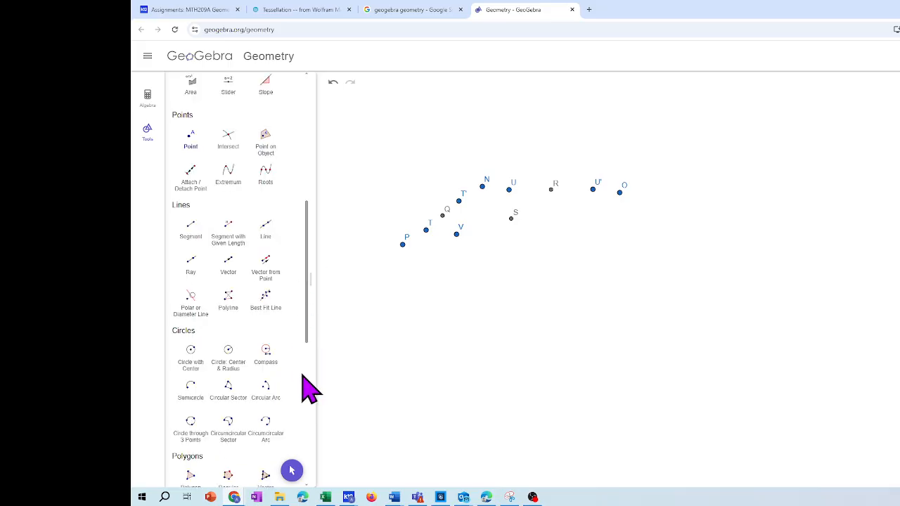
scroll(313, 396, down, 5)
click(229, 314)
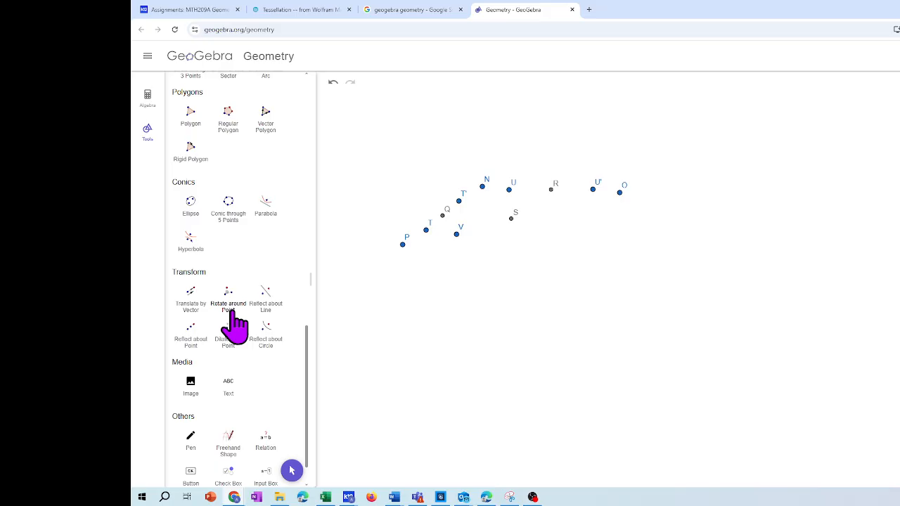
click(457, 234)
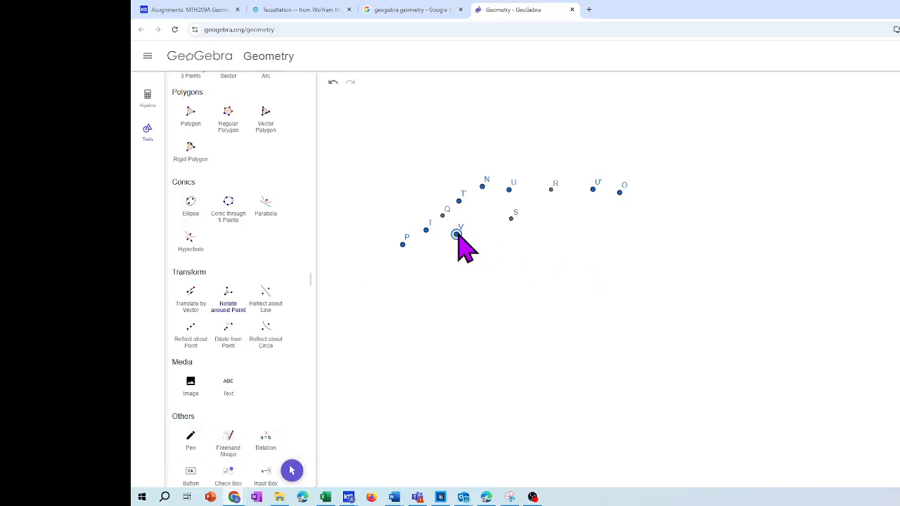
click(511, 219)
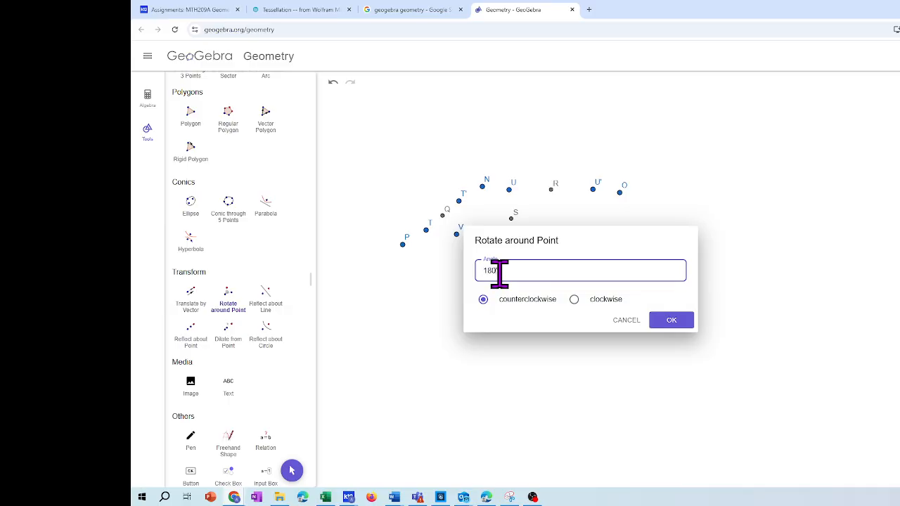
text(180)
key(Return)
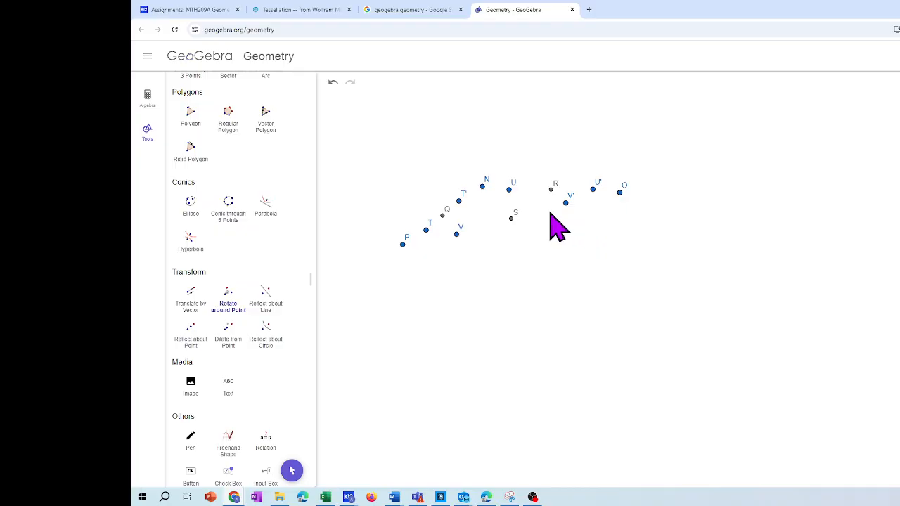
Move point T out past side PN and back to a spot slightly below the line from P to Q, inside the triangle
scroll(312, 102, up, 15)
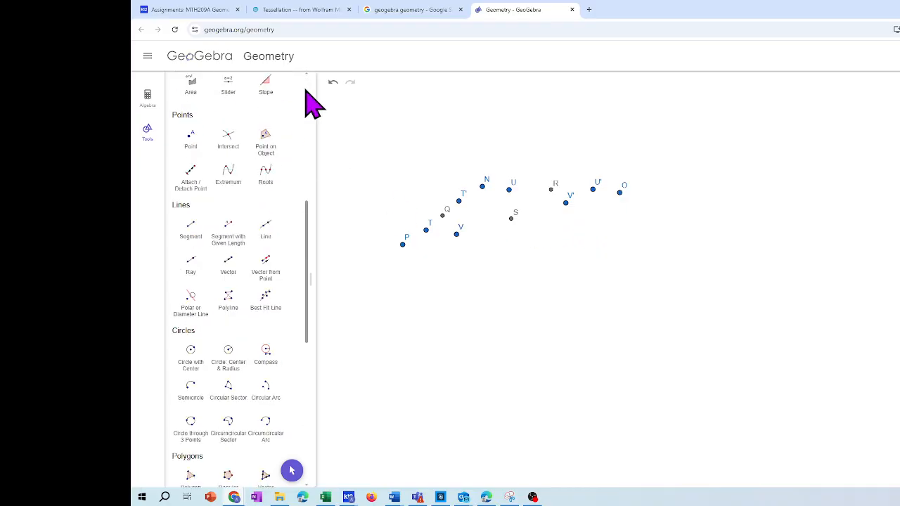
click(189, 109)
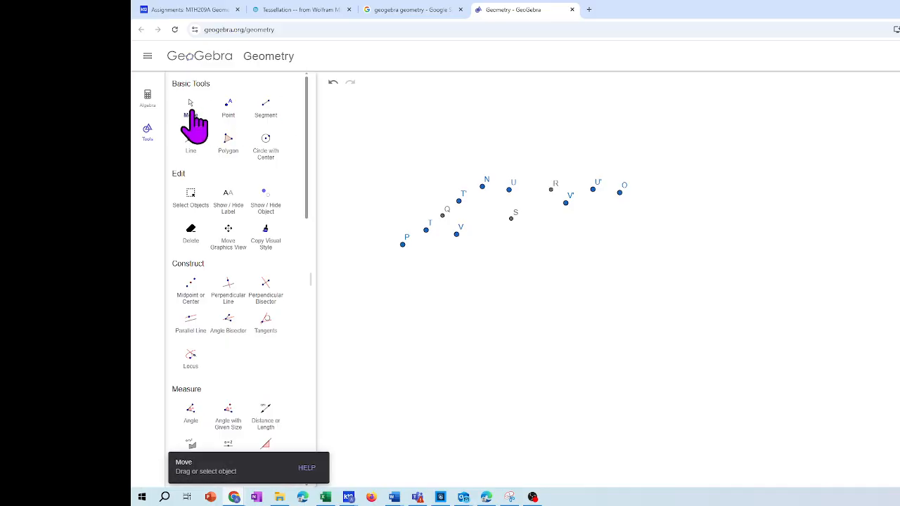
click(426, 231)
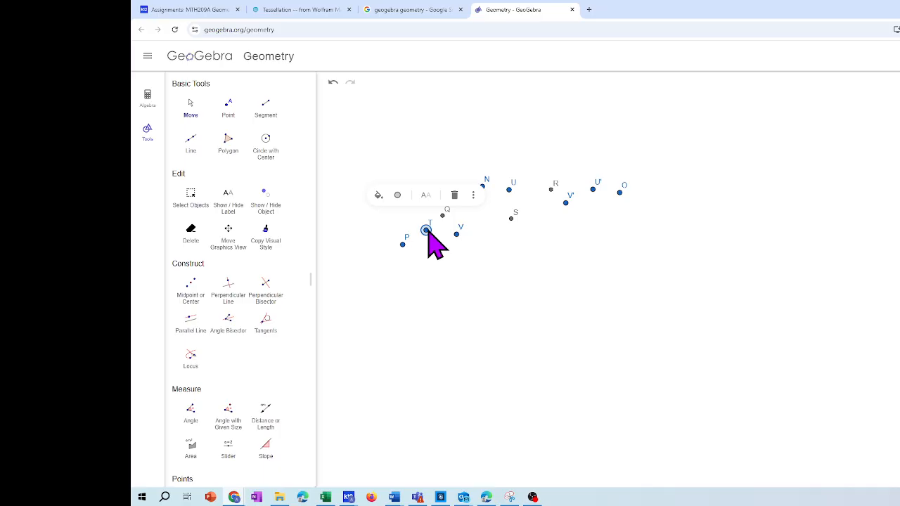
drag(426, 231, 421, 212)
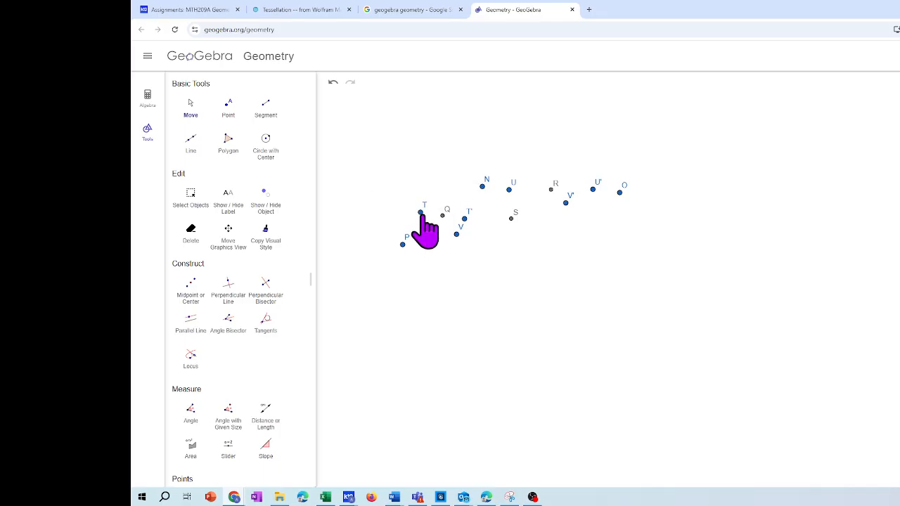
click(420, 212)
drag(420, 211, 424, 235)
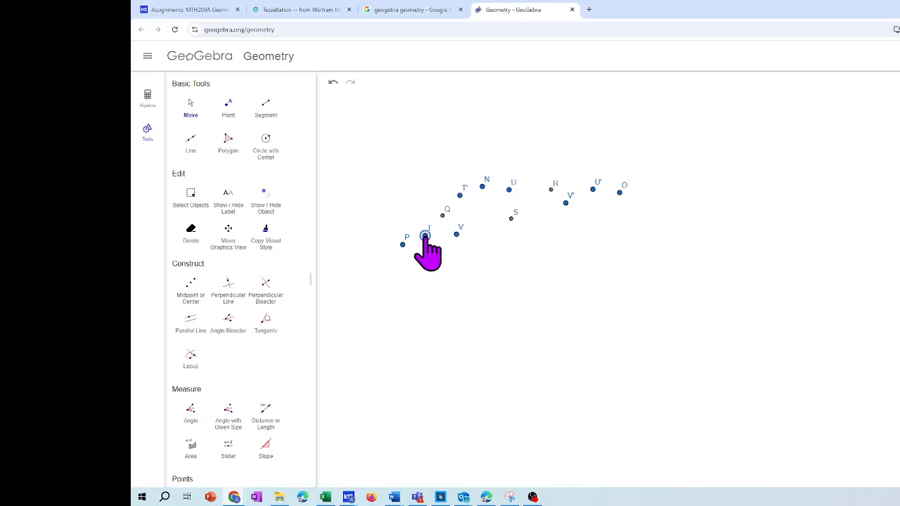
Shift points U and V slightly upward from their original positions
click(509, 190)
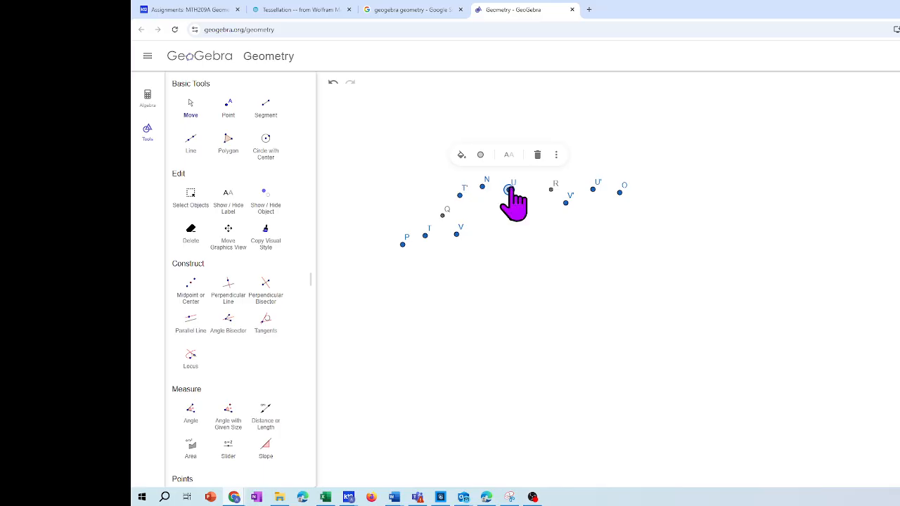
drag(510, 190, 510, 188)
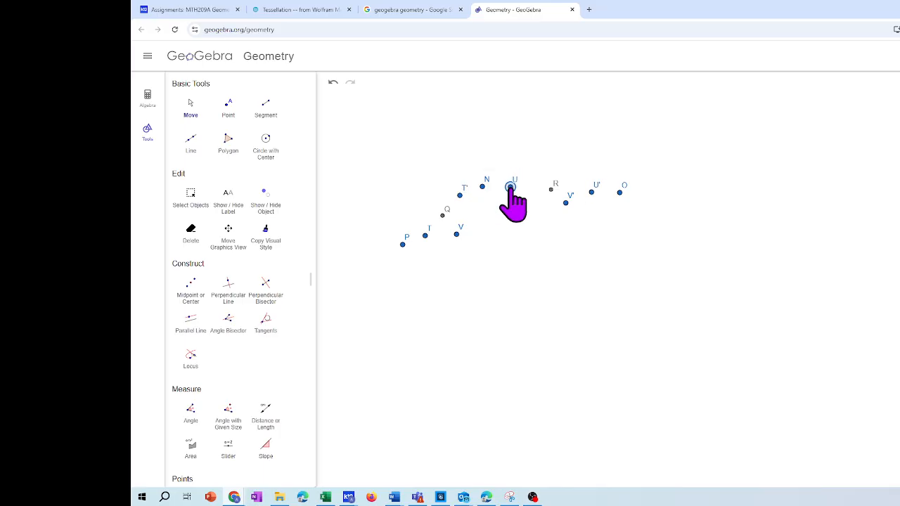
click(456, 234)
double_click(456, 234)
drag(456, 234, 458, 231)
Draw a closed polygon through P, T, Q, T', N, U, R, U', O, V', S and V, ending back at P
click(228, 144)
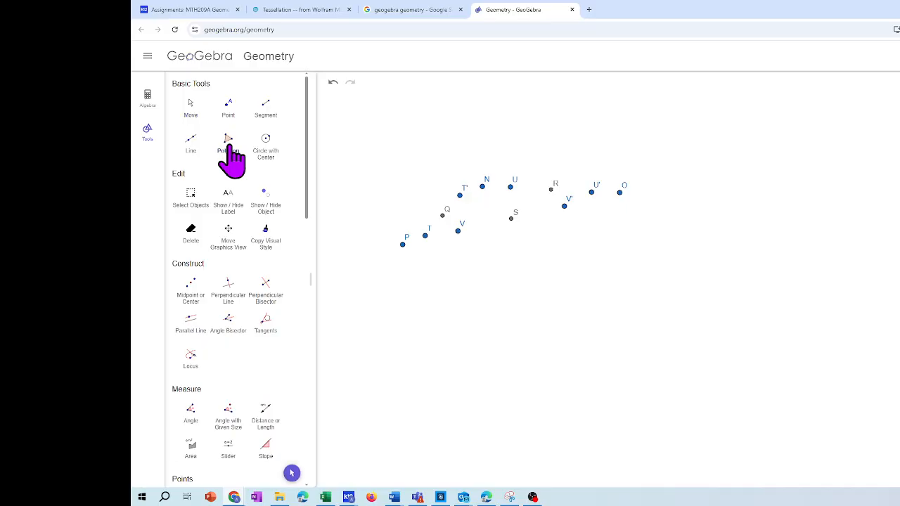
click(403, 244)
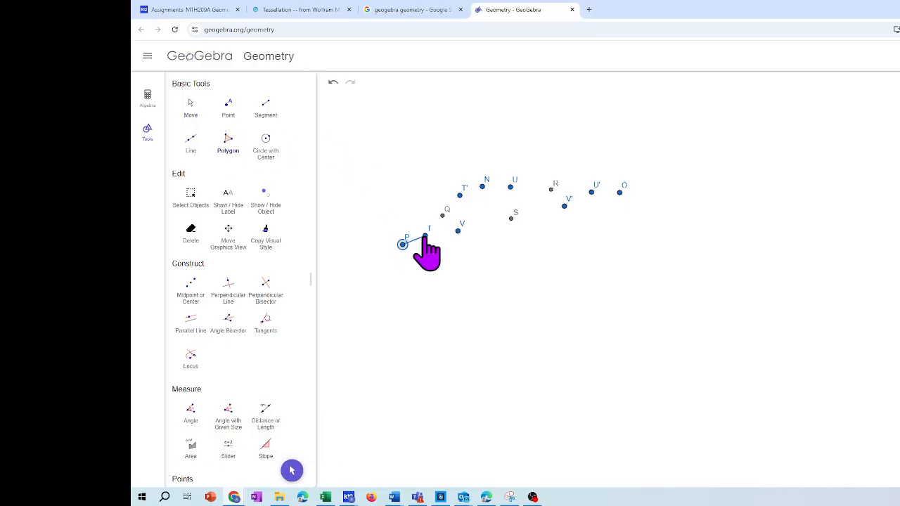
click(425, 236)
click(442, 215)
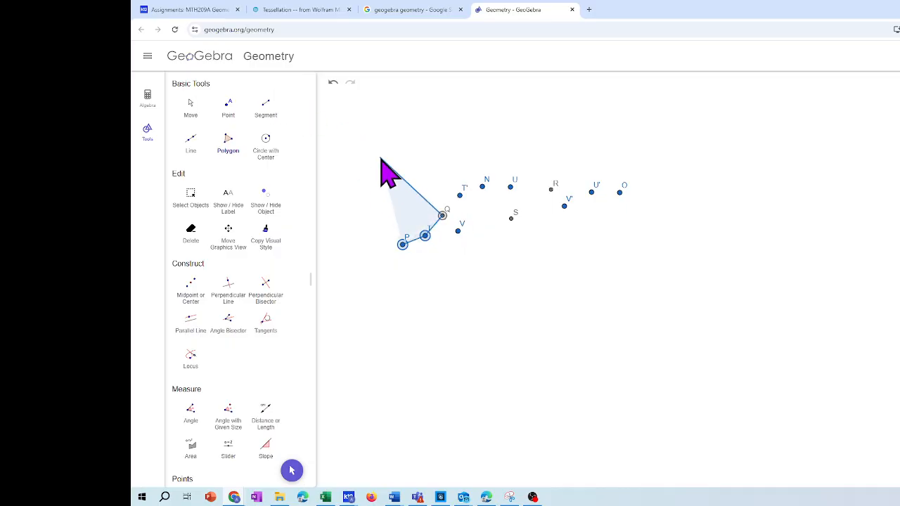
click(460, 195)
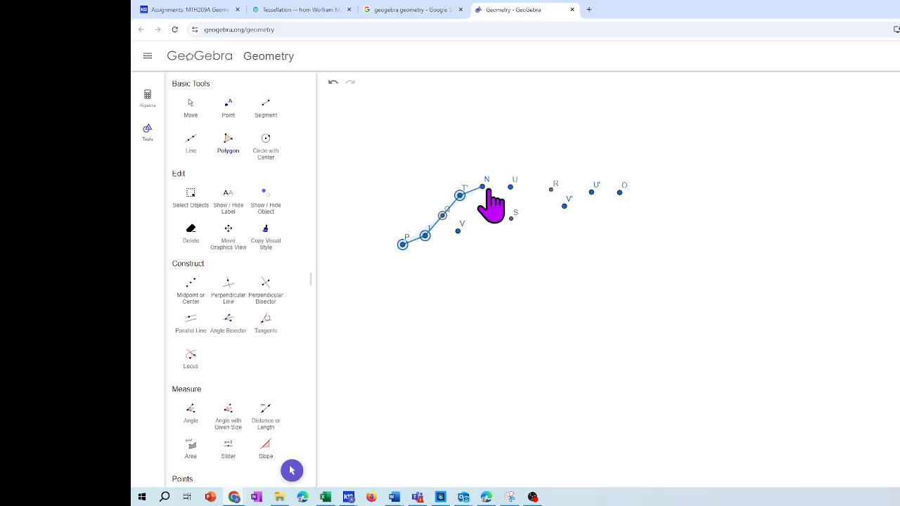
click(482, 186)
click(510, 186)
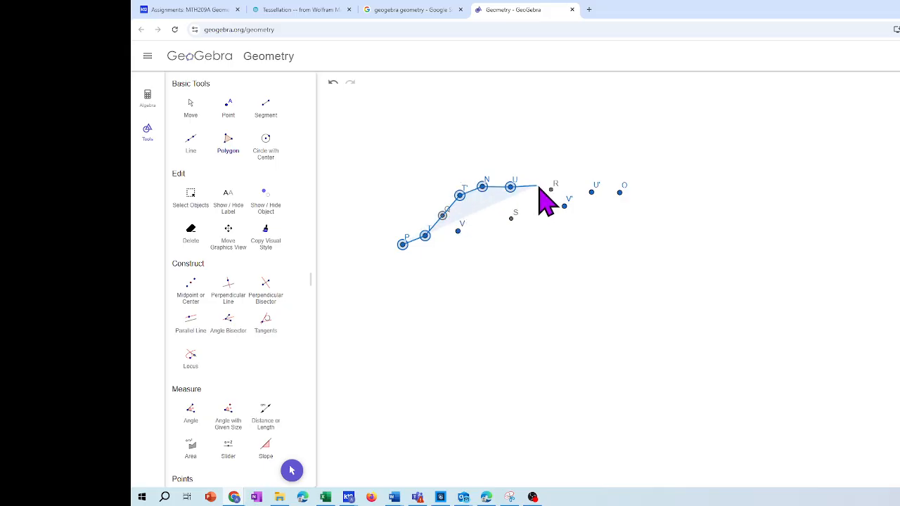
click(551, 189)
click(591, 192)
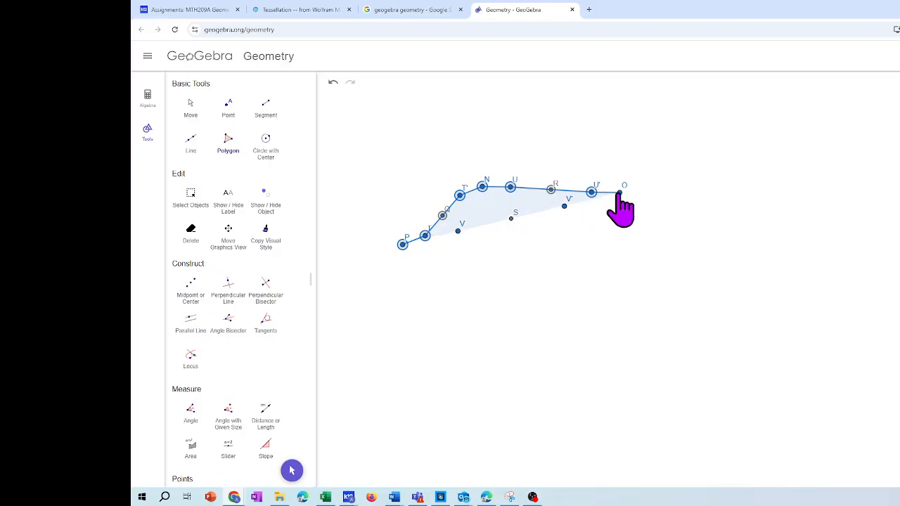
click(618, 192)
click(564, 206)
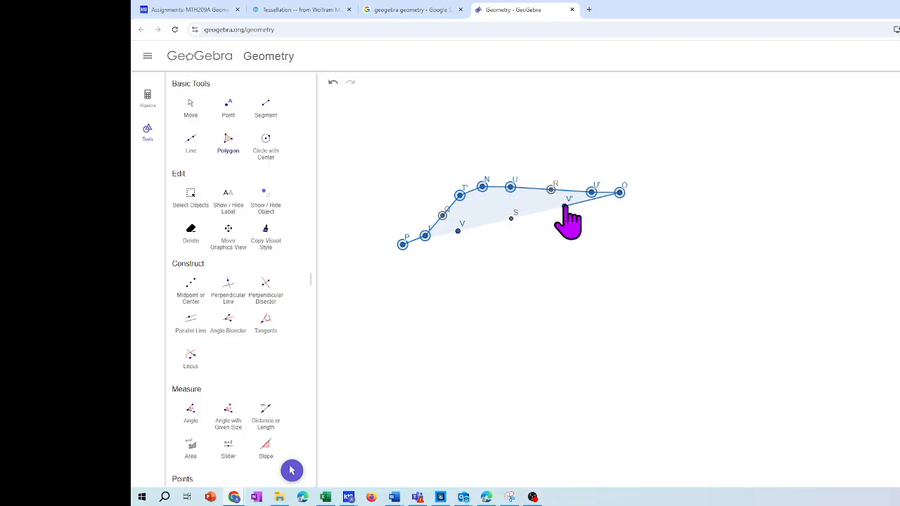
click(511, 219)
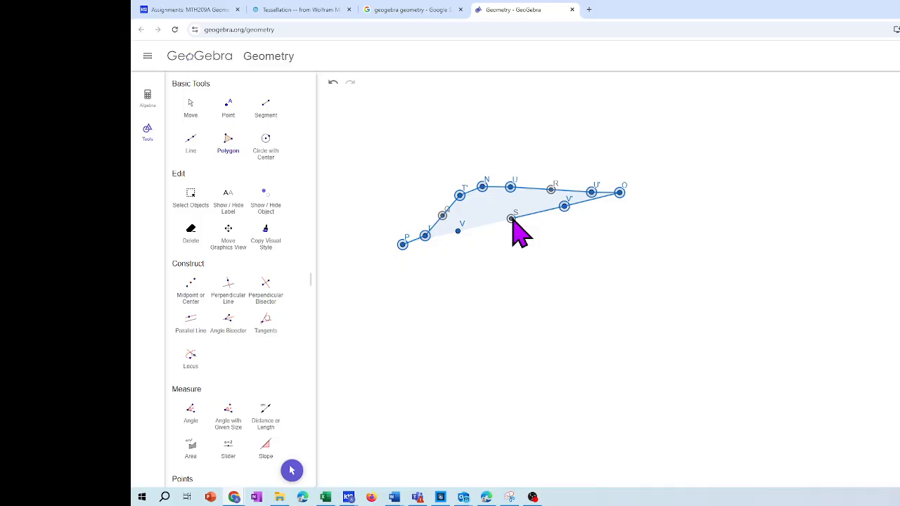
click(457, 231)
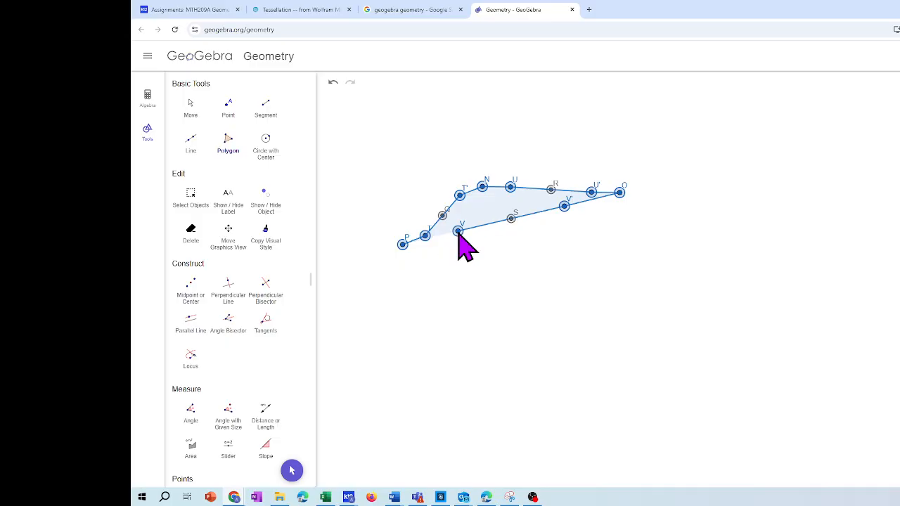
click(402, 244)
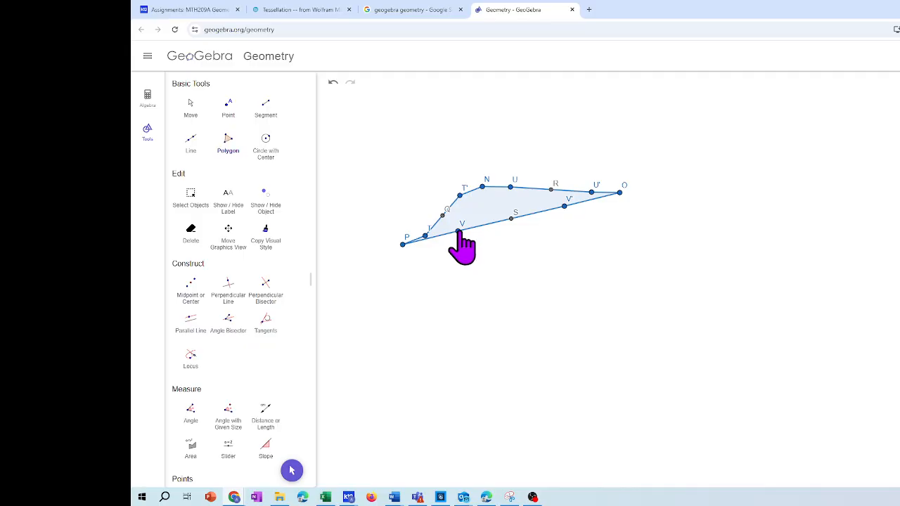
Move vertex V slightly below the straight line from P to midpoint S
click(191, 107)
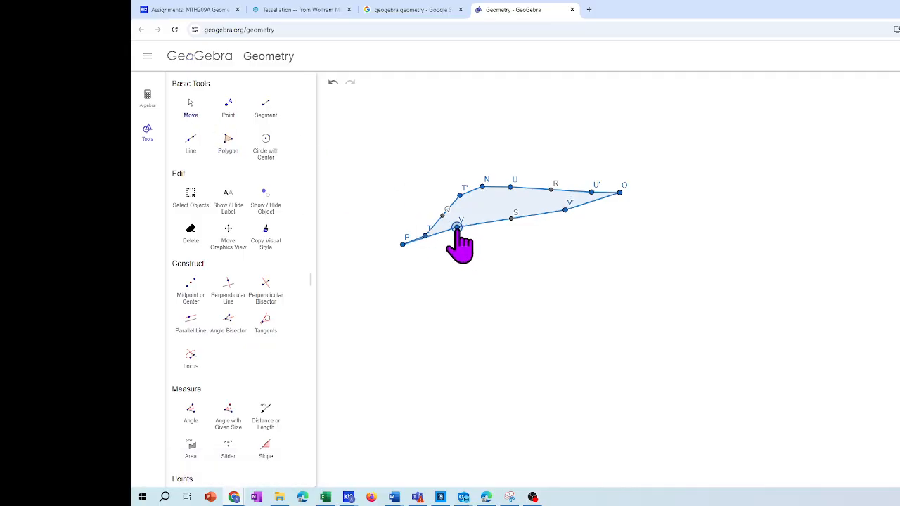
drag(462, 228, 455, 242)
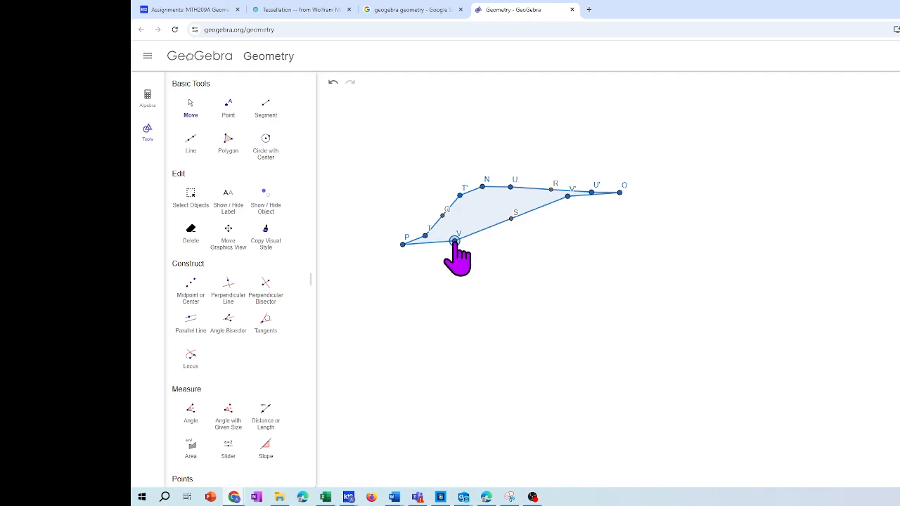
click(569, 198)
click(402, 244)
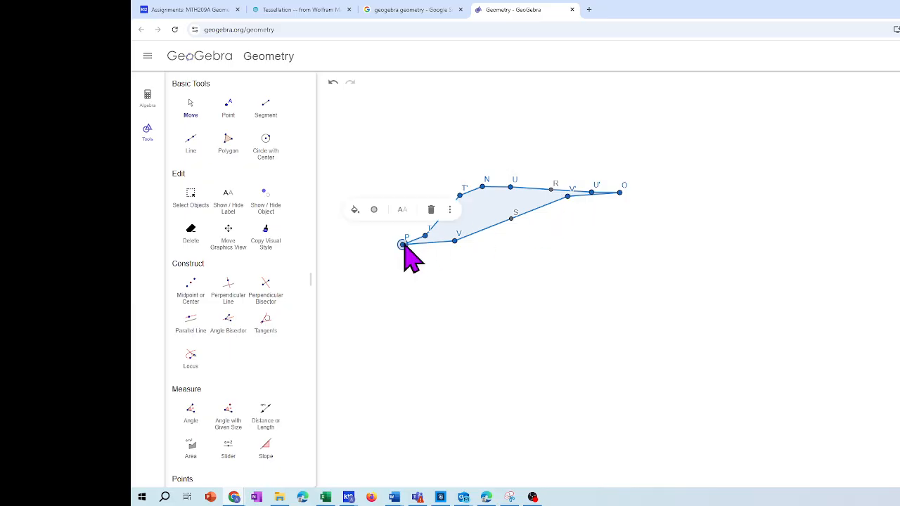
click(455, 251)
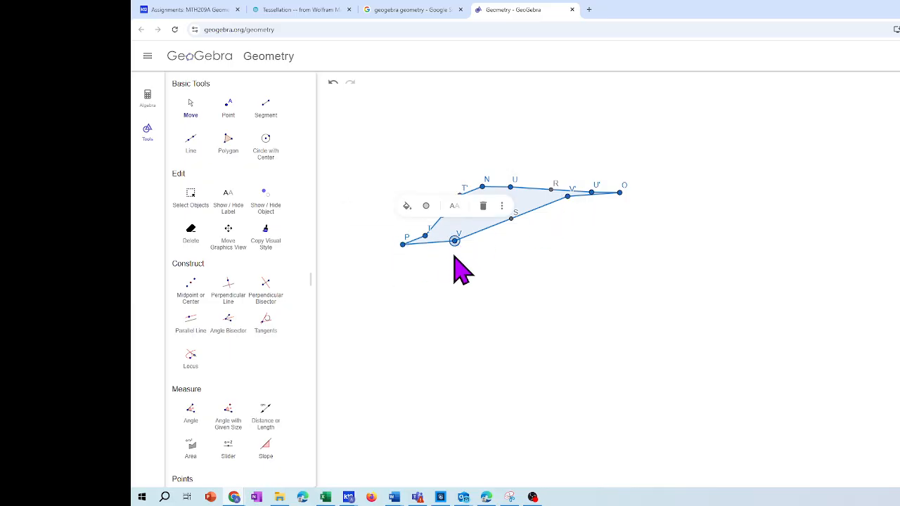
click(461, 266)
click(454, 251)
click(200, 109)
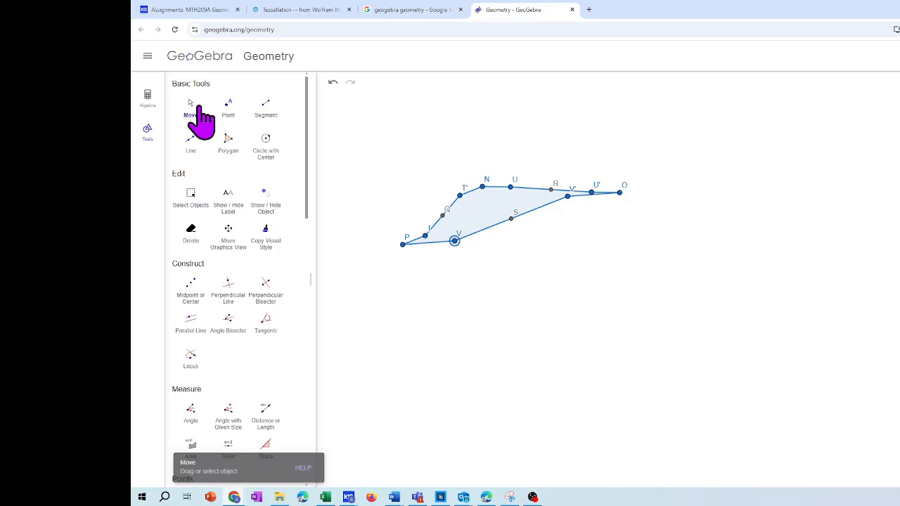
click(567, 197)
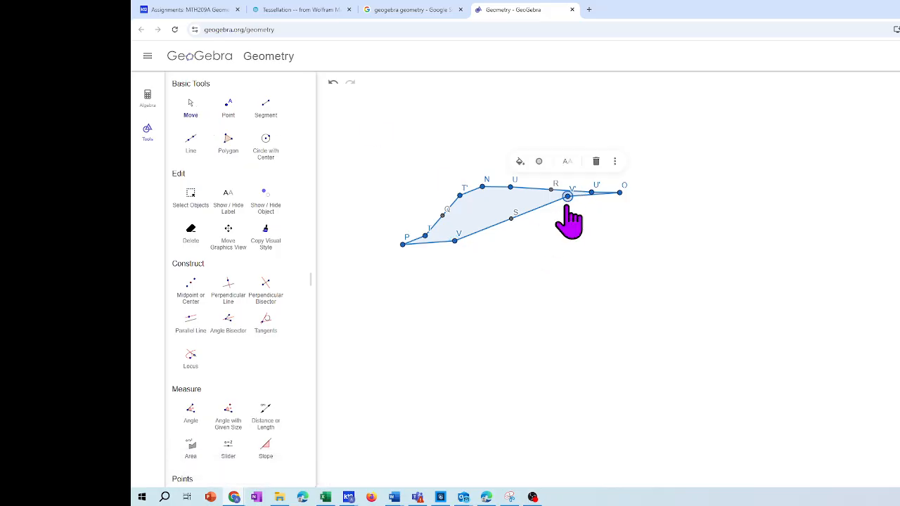
click(454, 242)
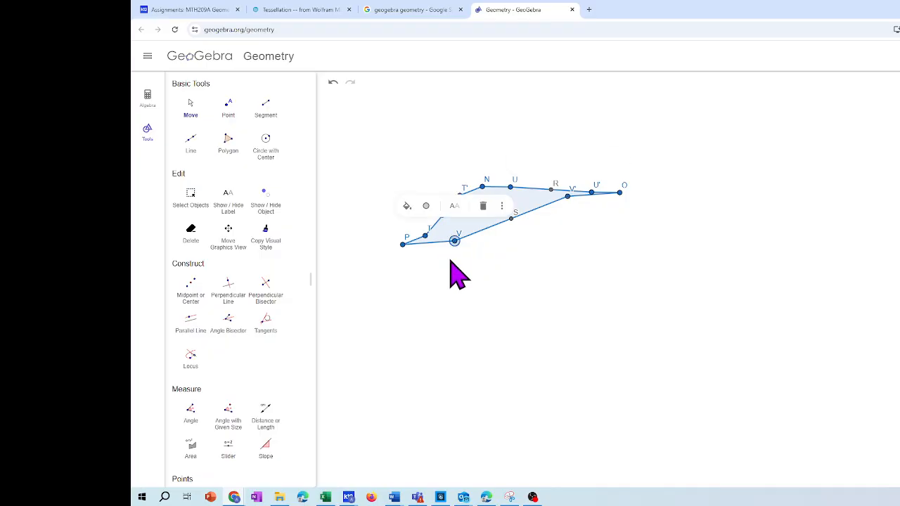
click(426, 235)
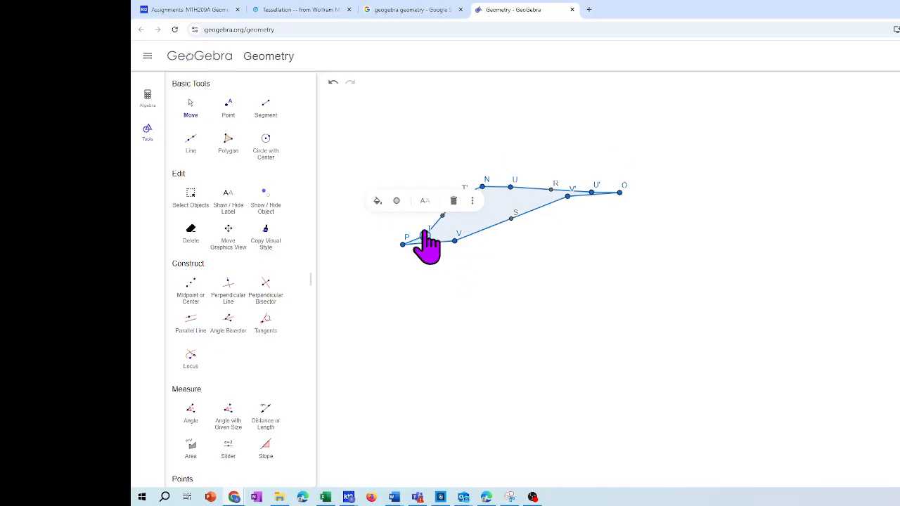
click(189, 112)
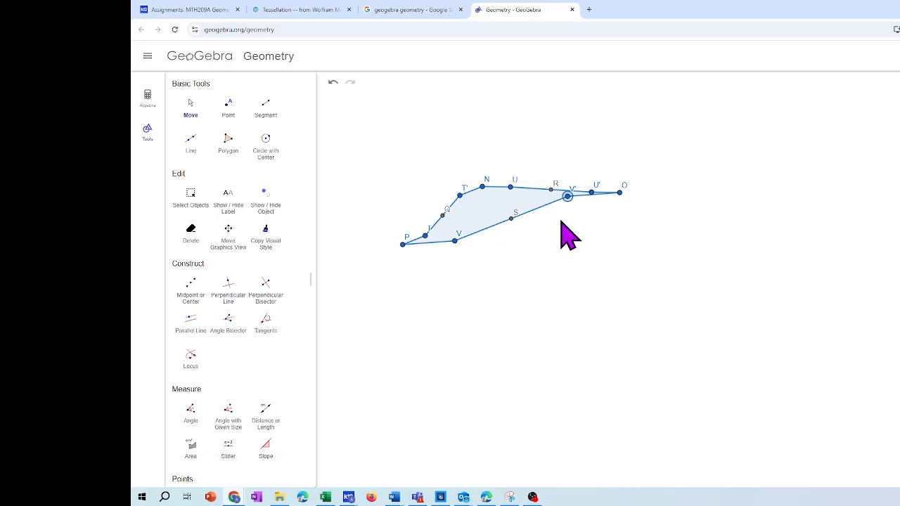
click(461, 195)
Move vertex T up close to the line from P to Q, and shift V toward midpoint S near line PS
click(193, 109)
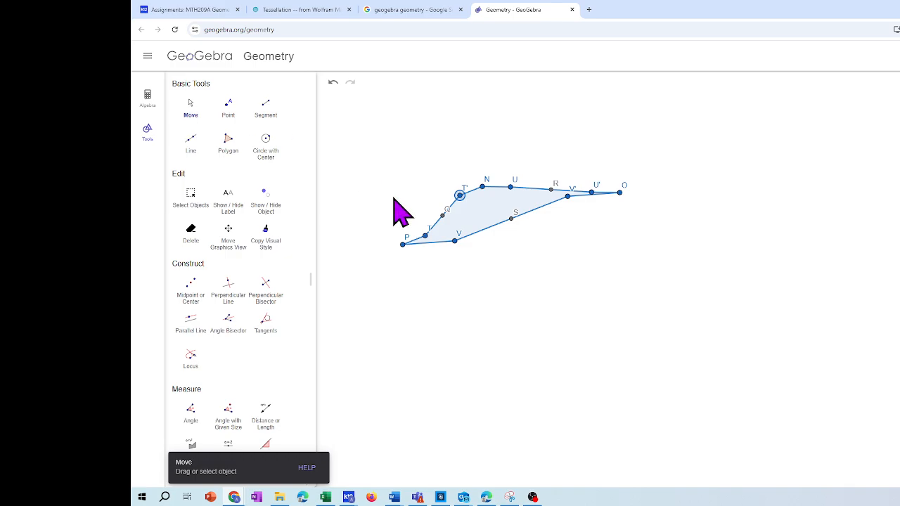
mouse_move(424, 236)
mouse_down()
mouse_move(404, 224)
mouse_move(426, 226)
mouse_up()
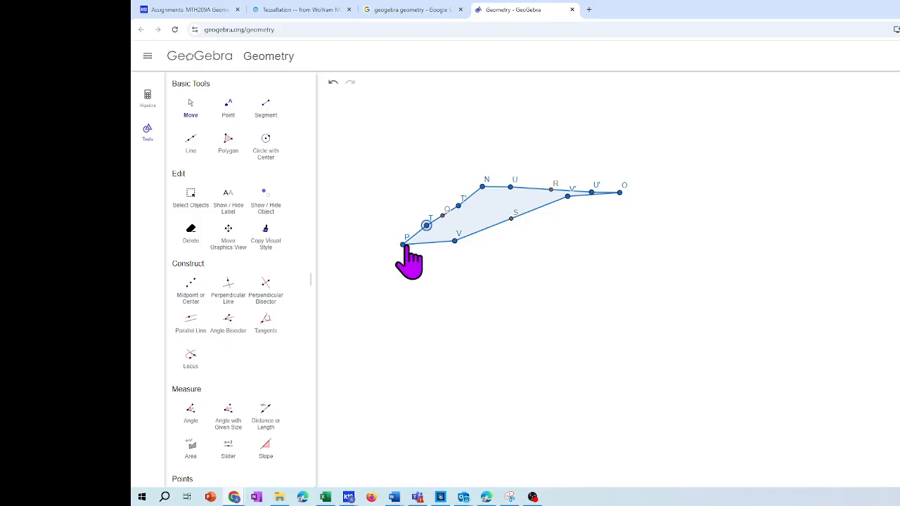
drag(454, 241, 478, 229)
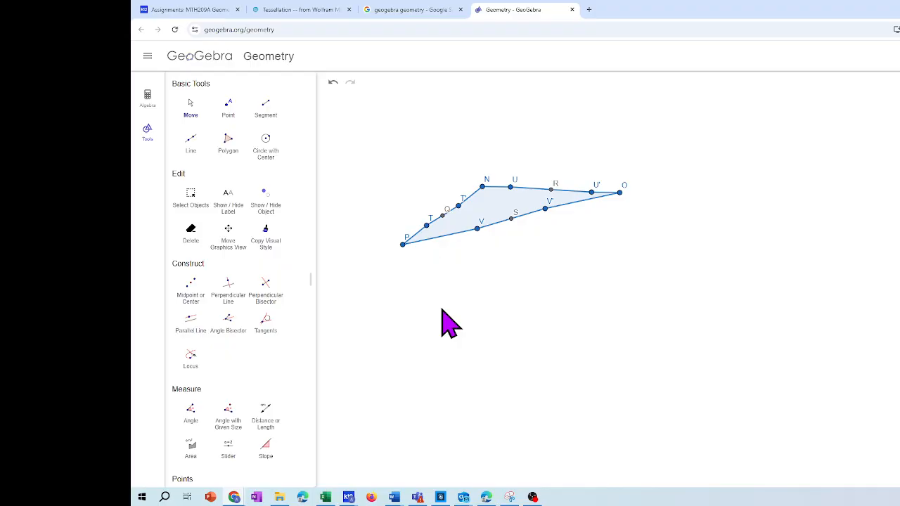
Move vertex N almost straight up, well above U, so the polygon's upper side dips into a notch at U
click(511, 187)
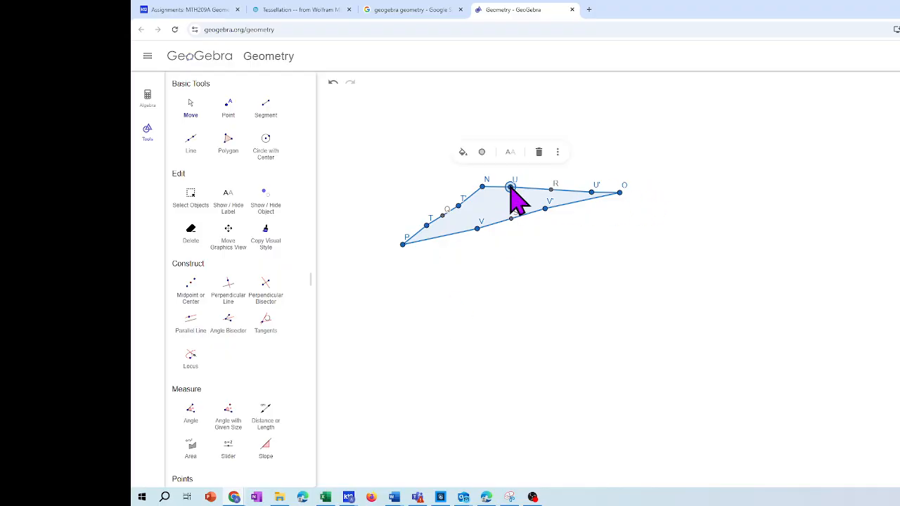
click(529, 171)
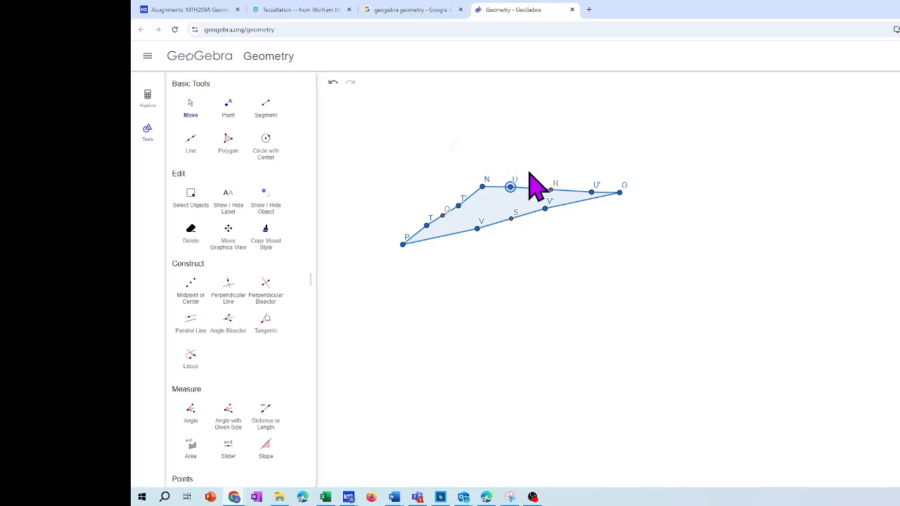
click(190, 105)
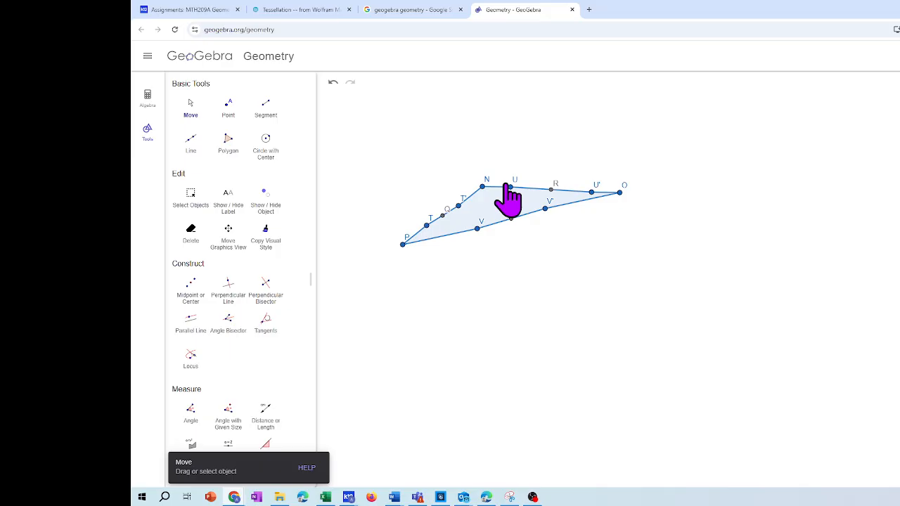
drag(482, 187, 481, 158)
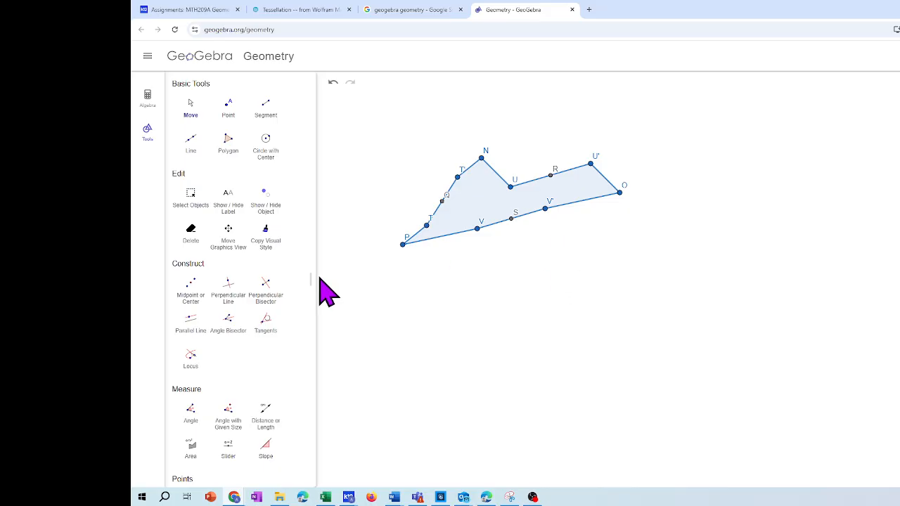
Rotate the altered polygon 180° counterclockwise around midpoint S
scroll(306, 310, down, 5)
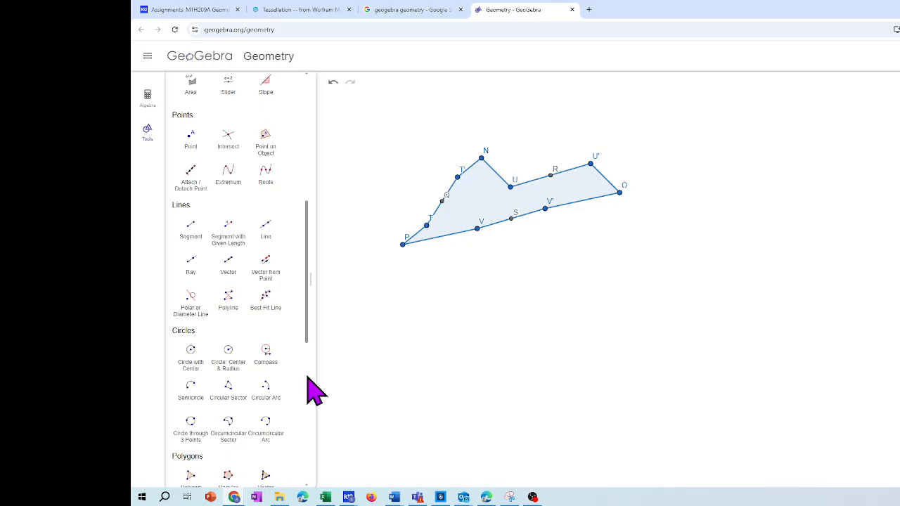
scroll(308, 385, down, 5)
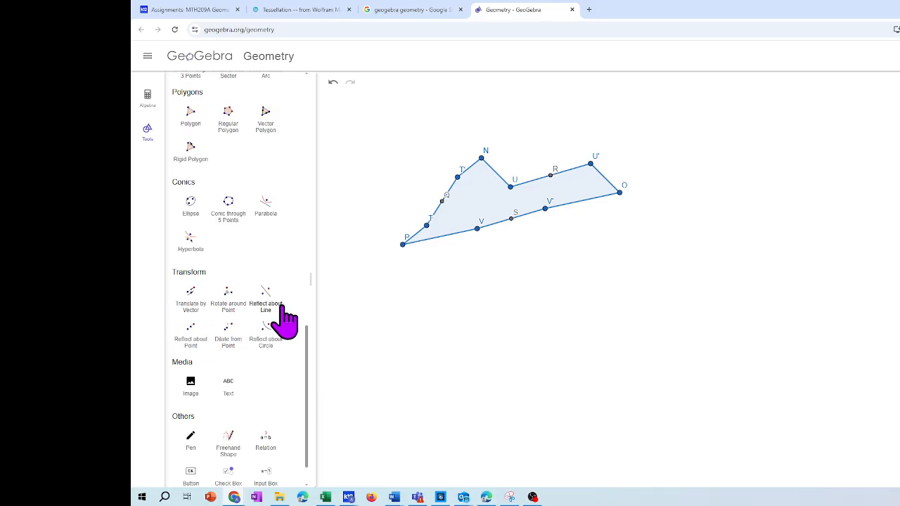
click(236, 304)
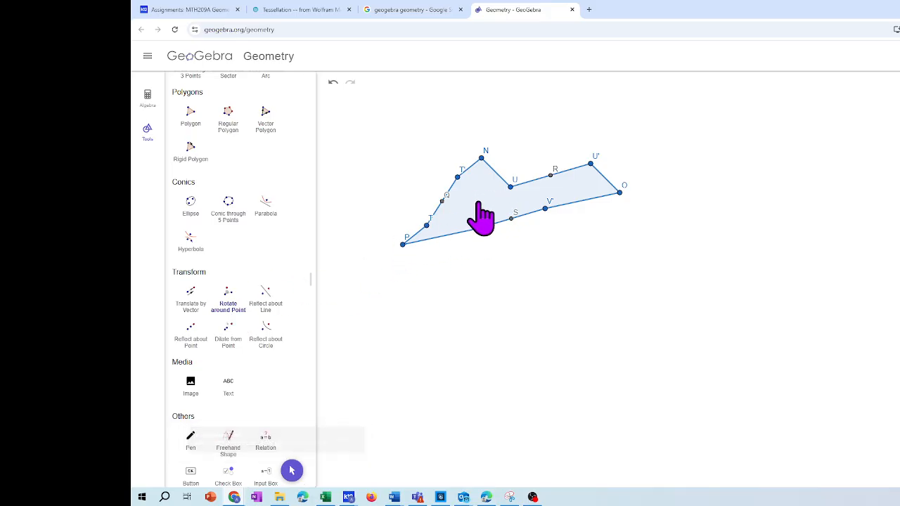
click(228, 314)
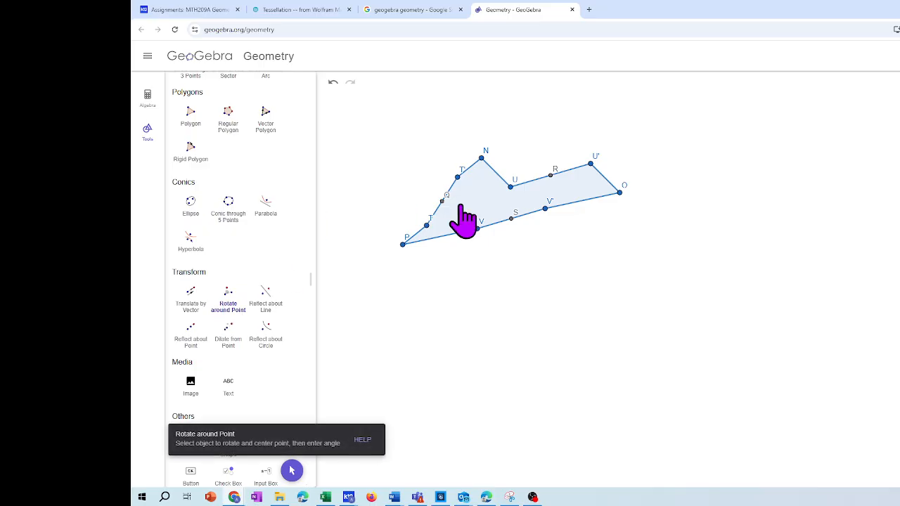
click(512, 218)
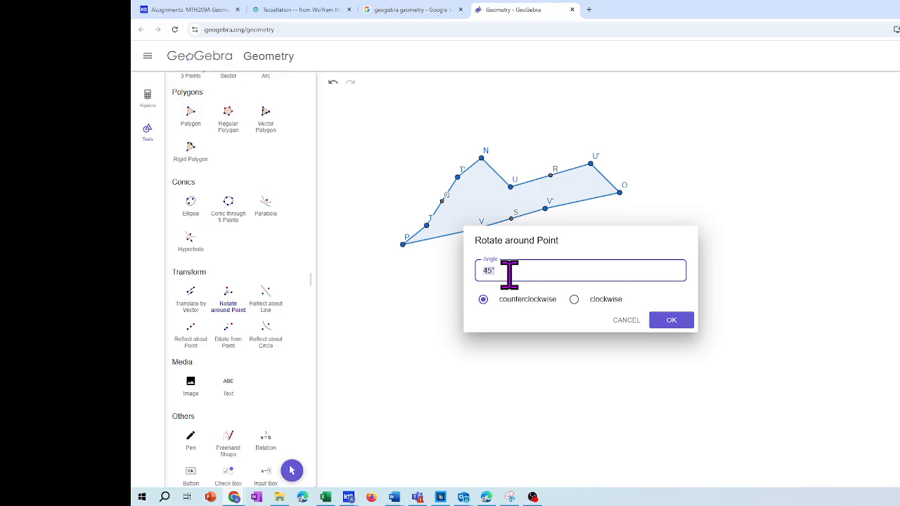
text(180)
key(Return)
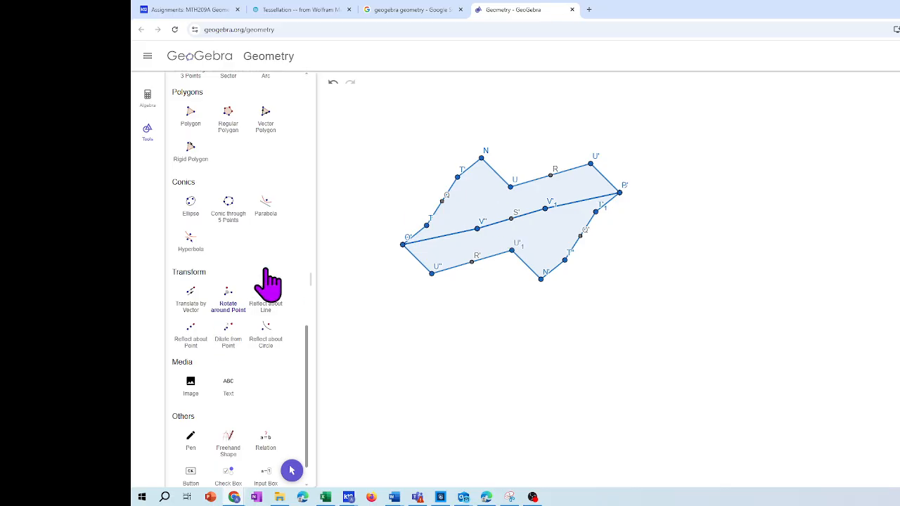
Rotate the original altered polygon 180° counterclockwise around midpoint R
click(228, 299)
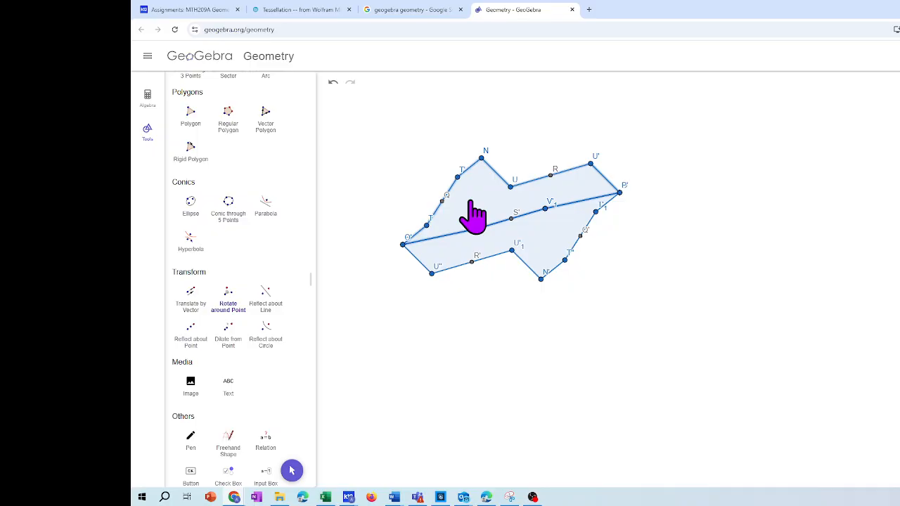
click(551, 176)
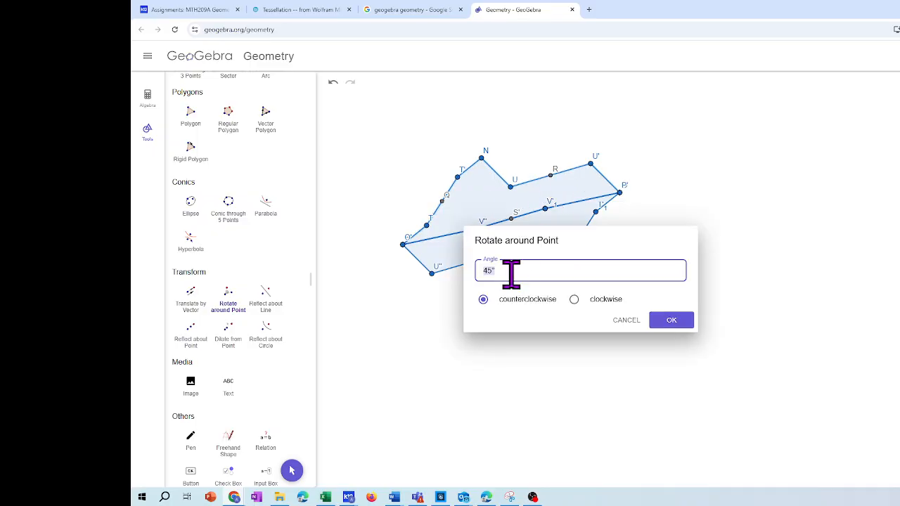
text(180)
key(Return)
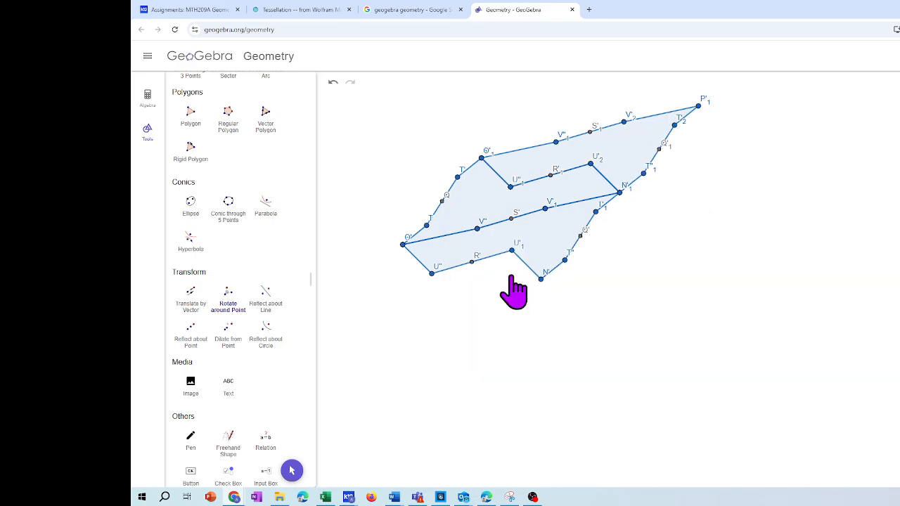